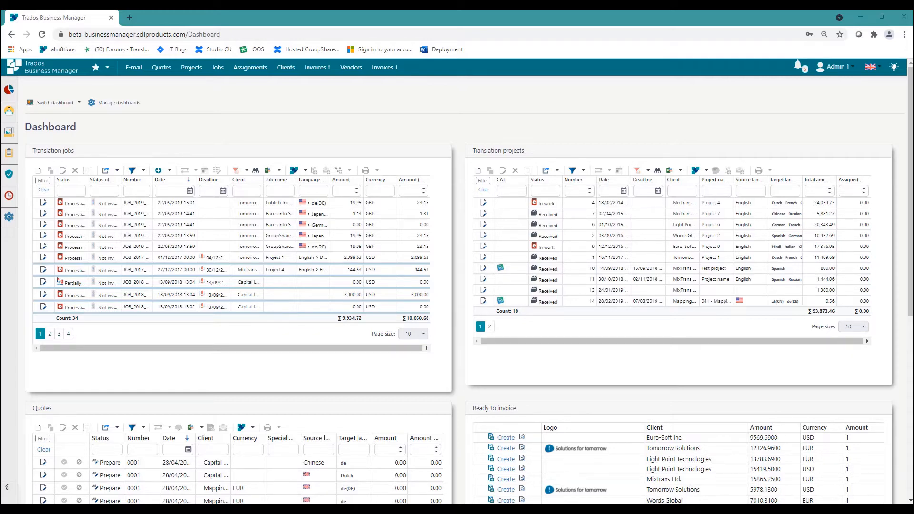
Step: Switch to the vendor's session, open the vendor's own profile, clear the Birthday field, and save and close the profile
{"action": "key", "text": "alt+Tab"}
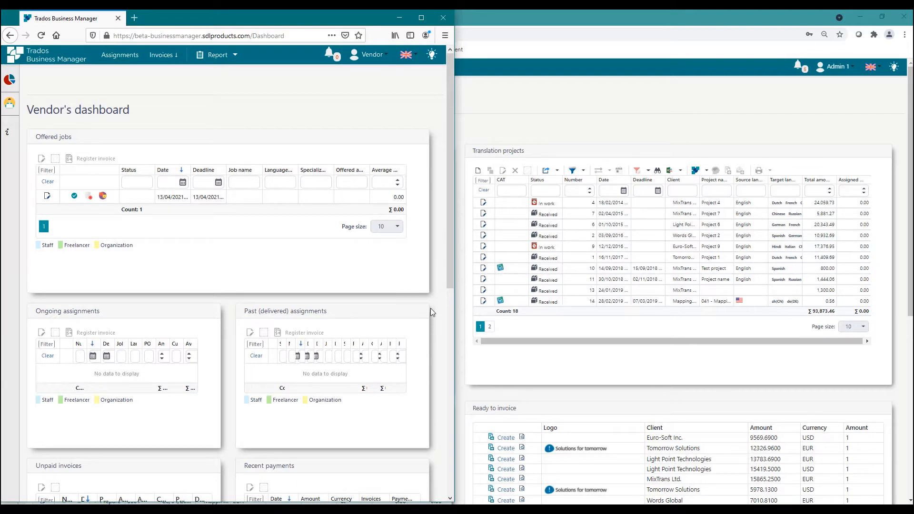
{"action": "left_click", "coordinate": [381, 56]}
{"action": "left_click", "coordinate": [388, 96]}
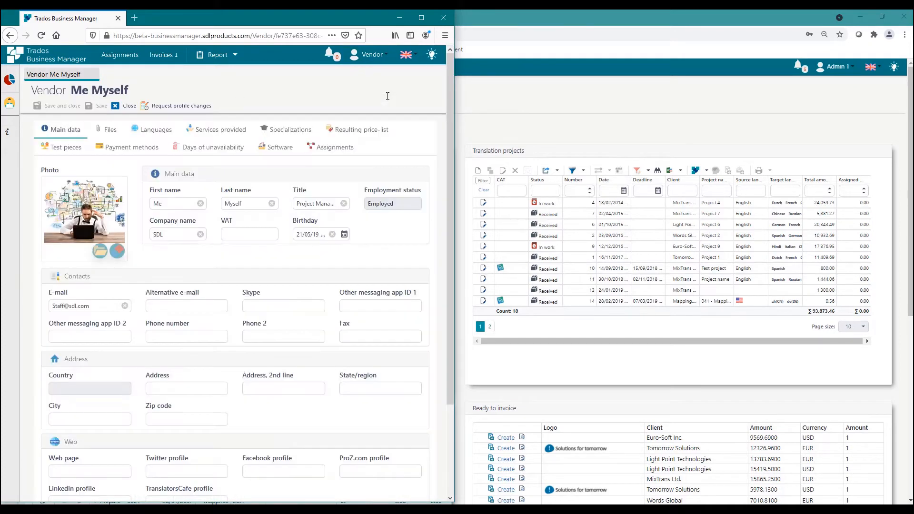
{"action": "left_click", "coordinate": [333, 234]}
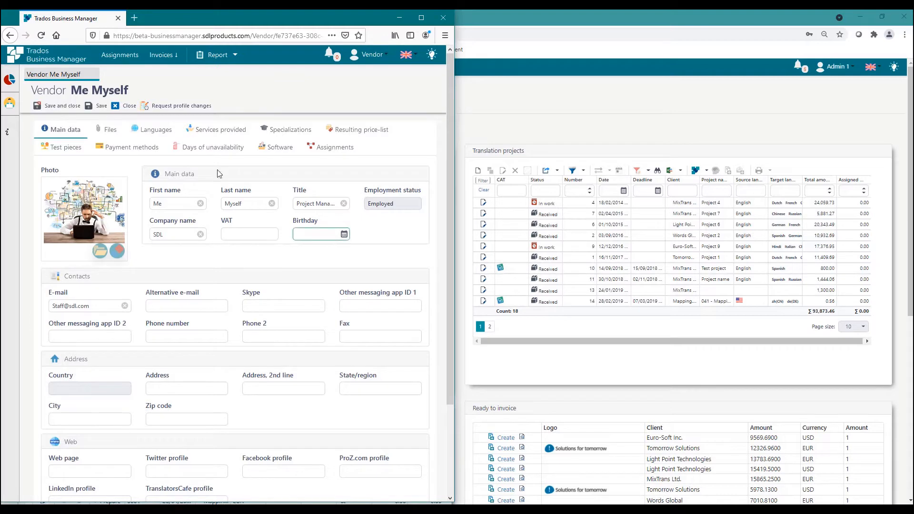
{"action": "left_click", "coordinate": [56, 107]}
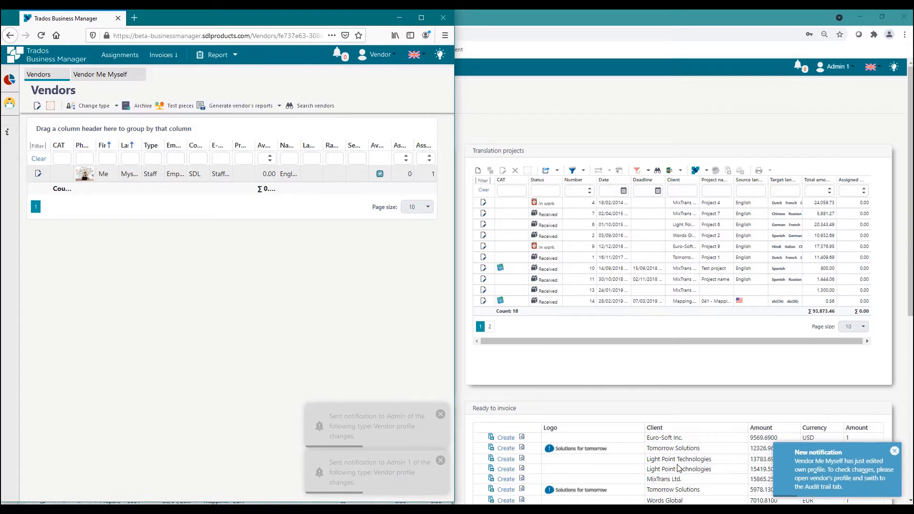
Step: Return to the administrator's session and open the notification settings of user Admin 1
{"action": "left_click", "coordinate": [398, 18]}
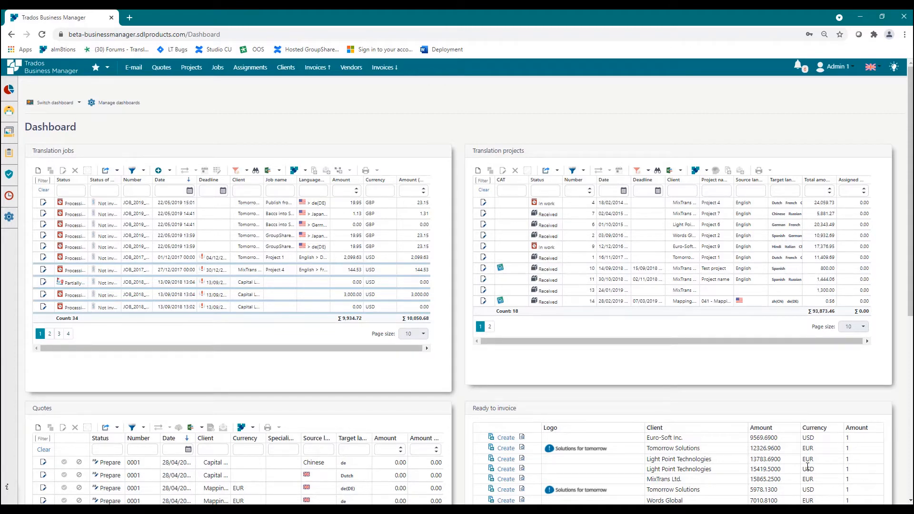
{"action": "mouse_move", "coordinate": [14, 186]}
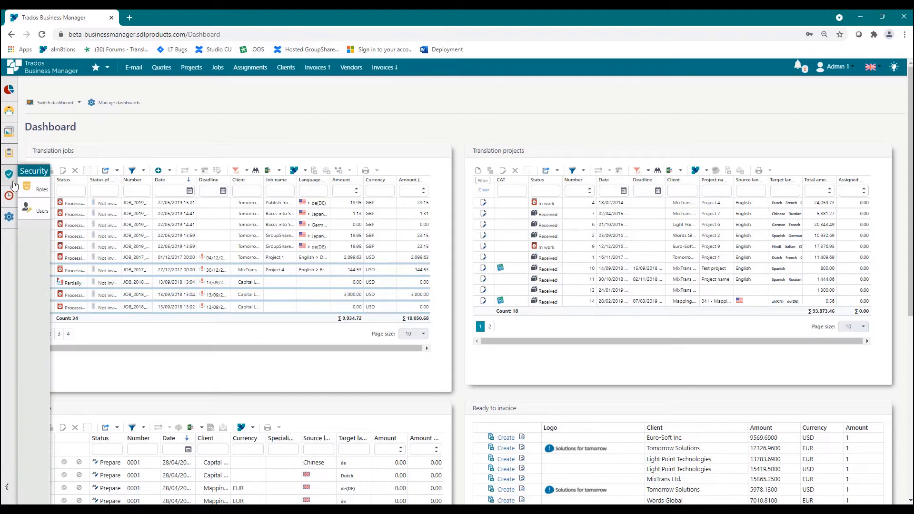
{"action": "left_click", "coordinate": [36, 211]}
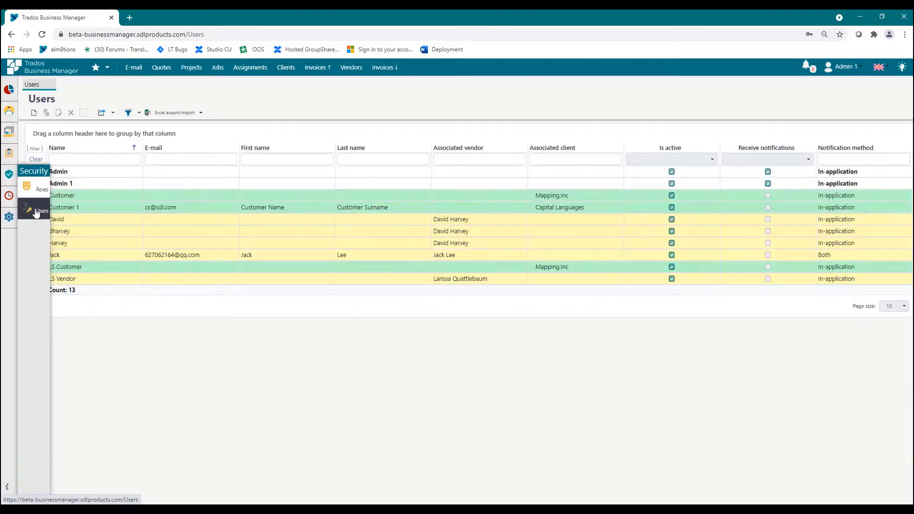
{"action": "double_click", "coordinate": [40, 186]}
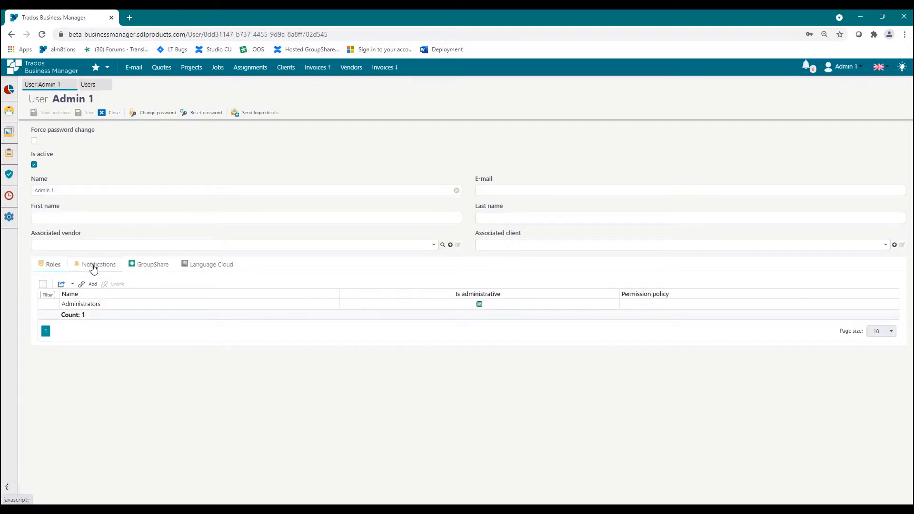
{"action": "left_click", "coordinate": [95, 264]}
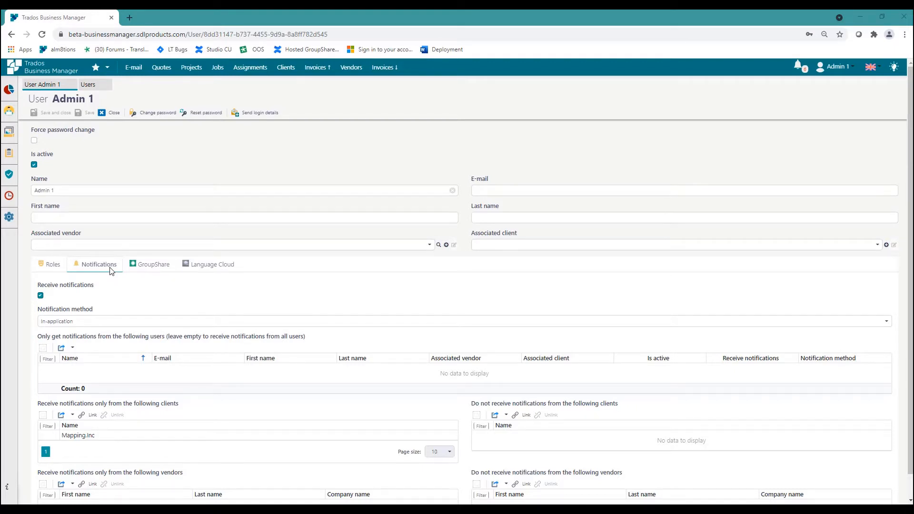
Step: Set Admin 1's notification method to Both and turn off Receive notifications, saving each change
{"action": "mouse_move", "coordinate": [52, 293]}
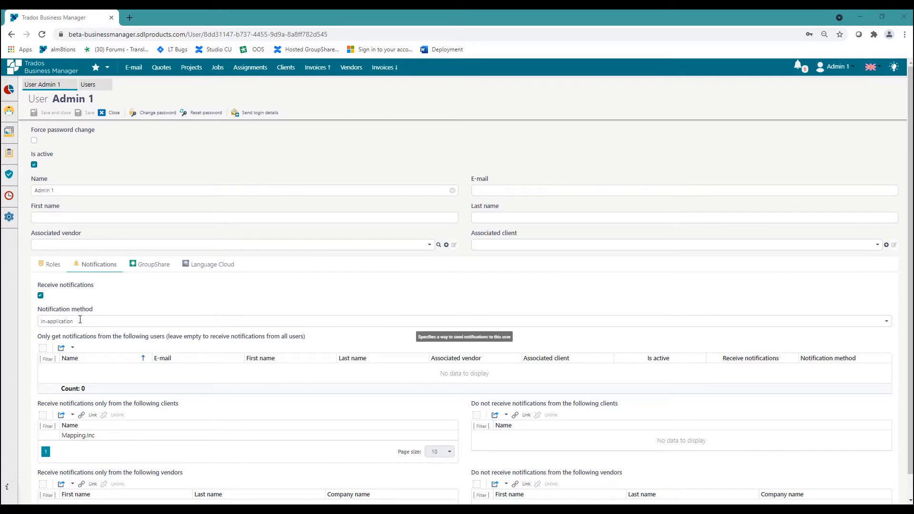
{"action": "left_click", "coordinate": [887, 322]}
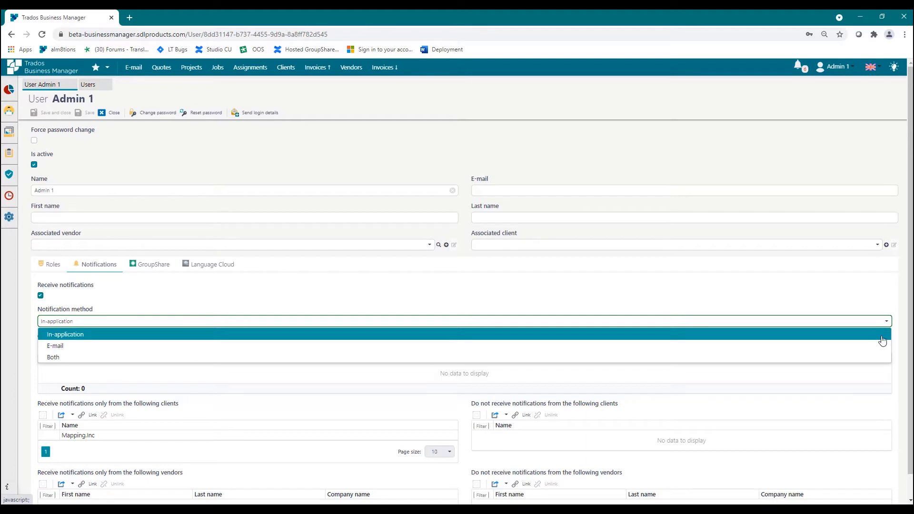
{"action": "left_click", "coordinate": [880, 358]}
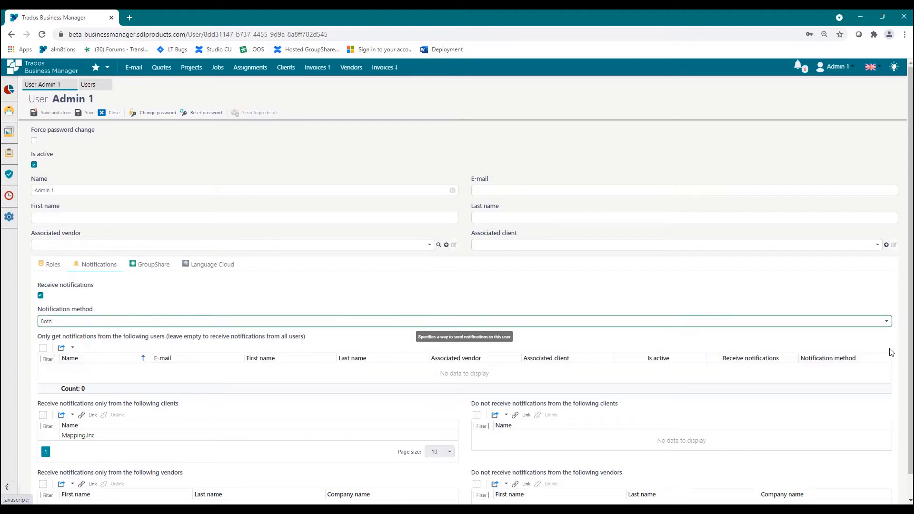
{"action": "key", "text": "ctrl+s"}
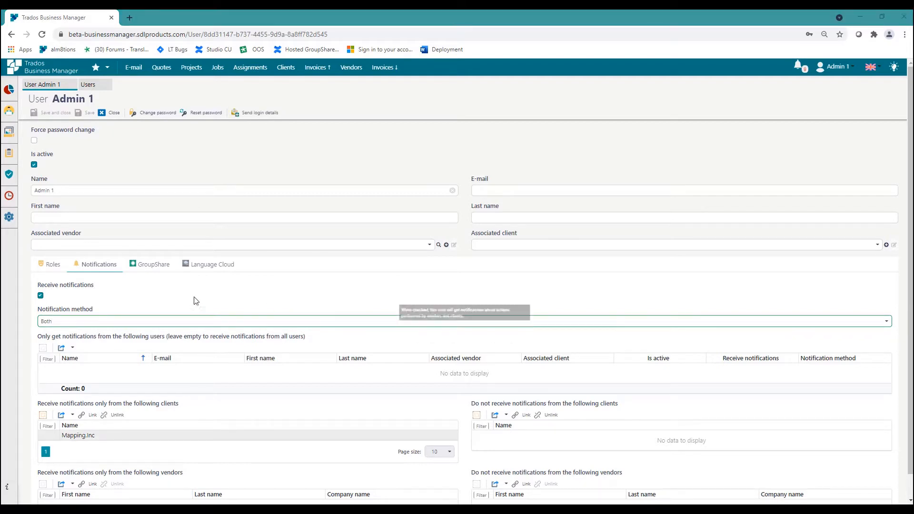
{"action": "left_click", "coordinate": [41, 296]}
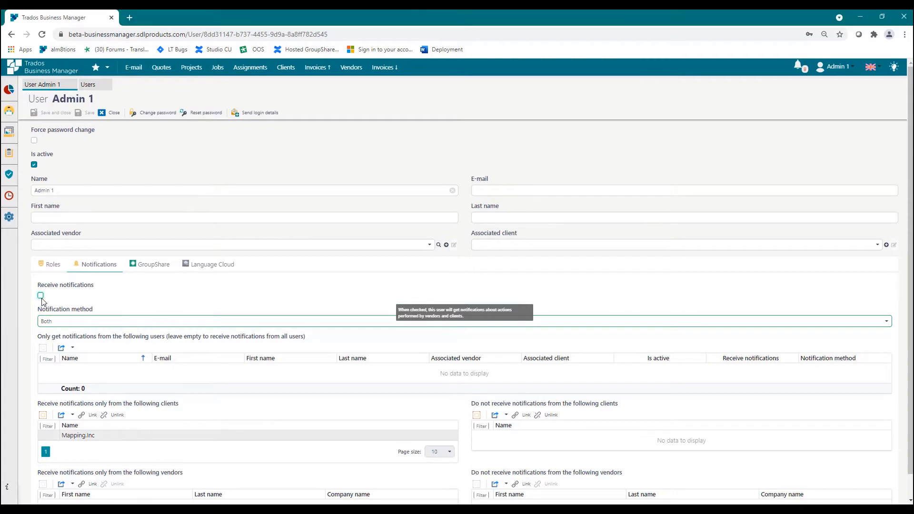
{"action": "left_click", "coordinate": [88, 114]}
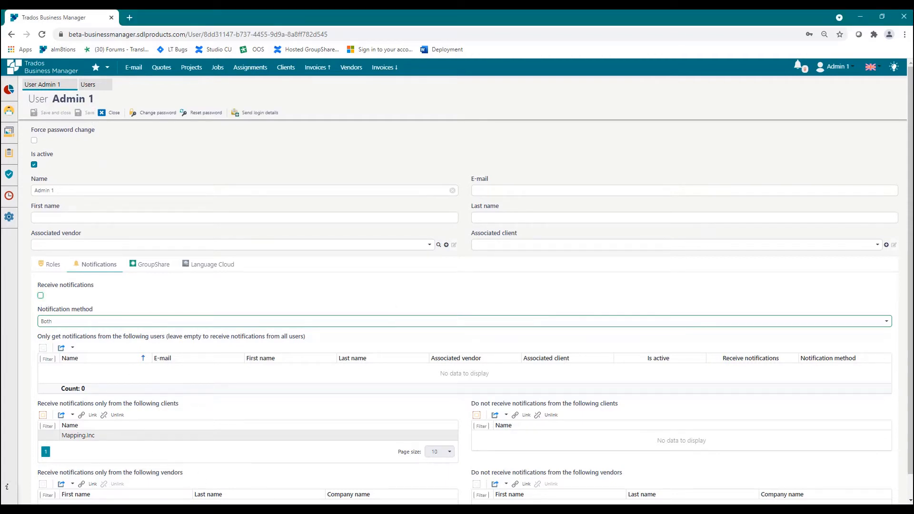
Step: In the customer's session, enter a tax number in the settings of client Mapping.Inc, and save and close the client
{"action": "key", "text": "alt+Tab"}
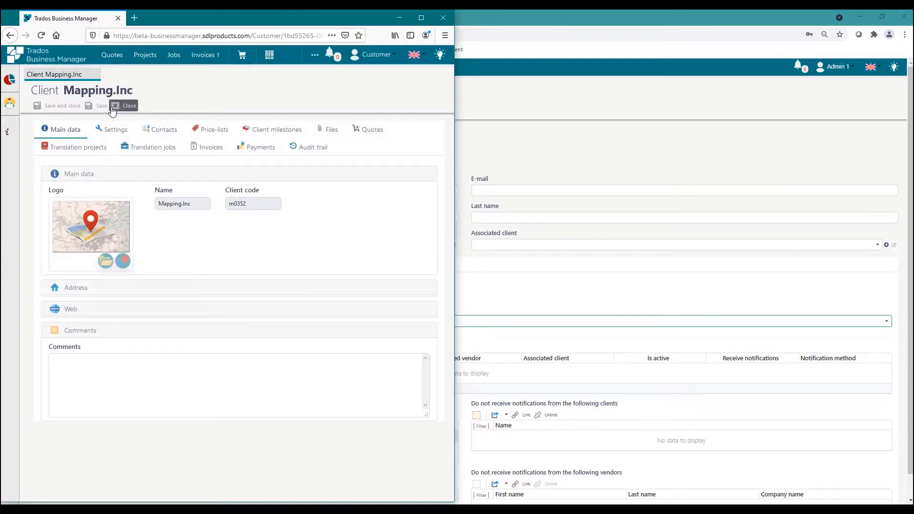
{"action": "left_click", "coordinate": [115, 136]}
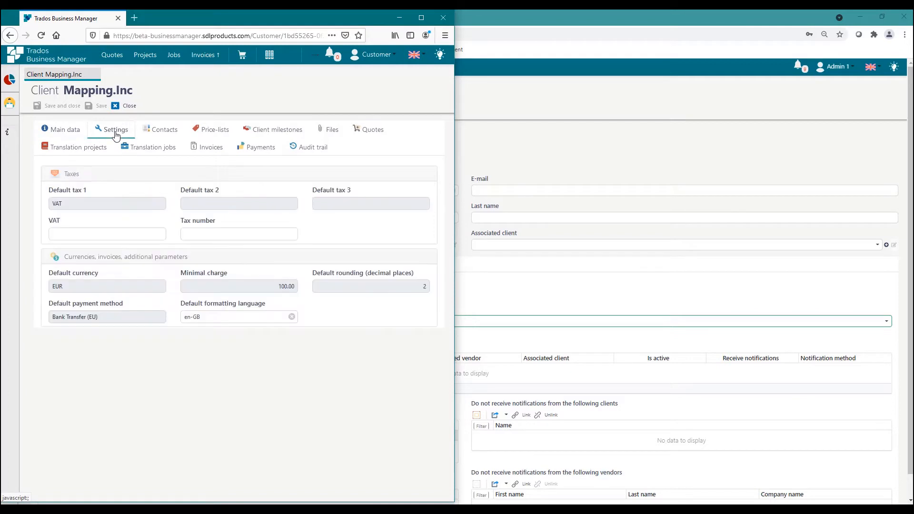
{"action": "left_click", "coordinate": [195, 235]}
{"action": "type", "text": "123"}
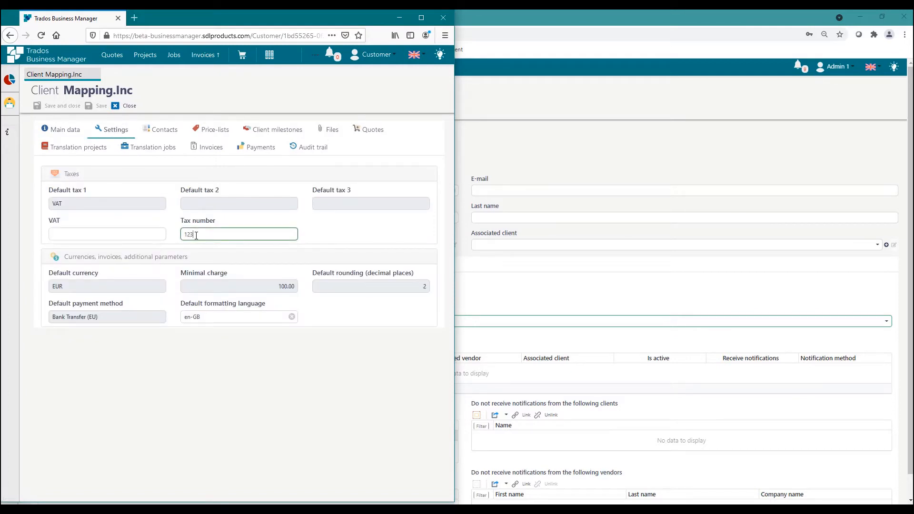
{"action": "left_click", "coordinate": [107, 110]}
{"action": "left_click", "coordinate": [128, 107]}
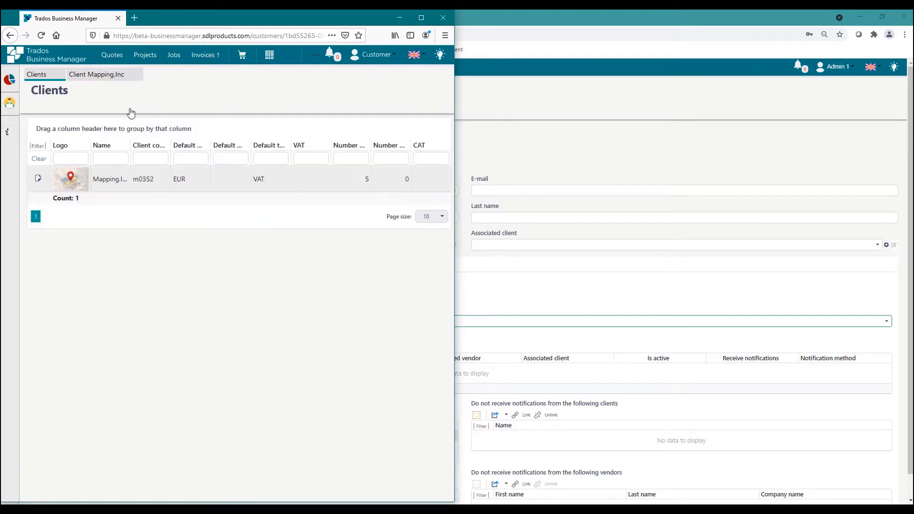
Step: Go back to the Admin 1 user record, turn on Receive notifications and save
{"action": "left_click", "coordinate": [466, 145]}
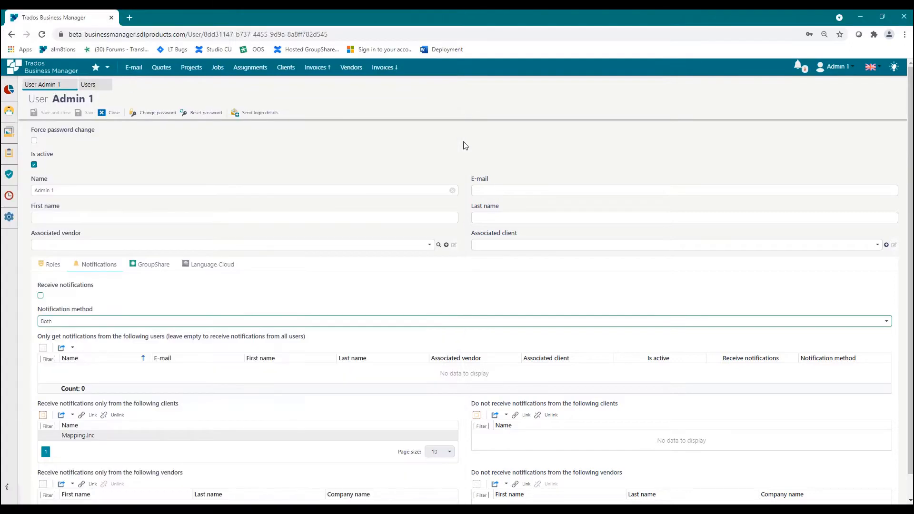
{"action": "left_click", "coordinate": [41, 296]}
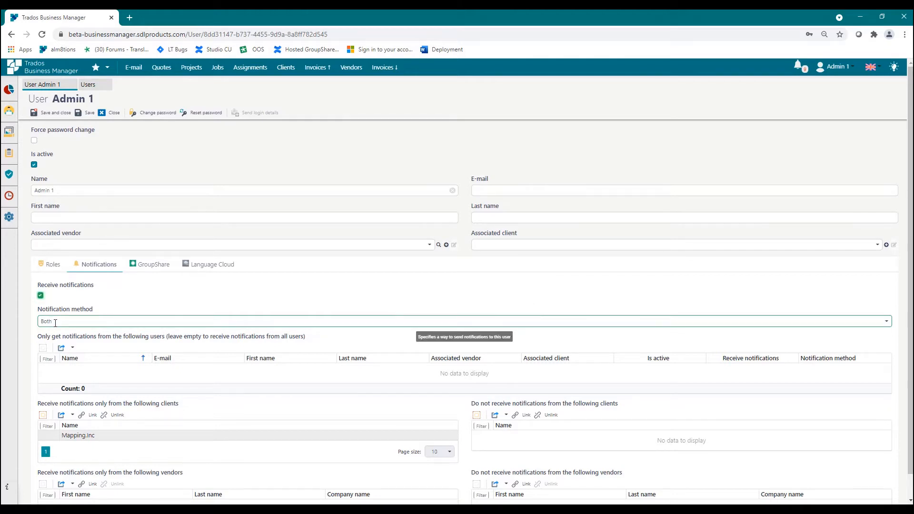
{"action": "left_click", "coordinate": [87, 113]}
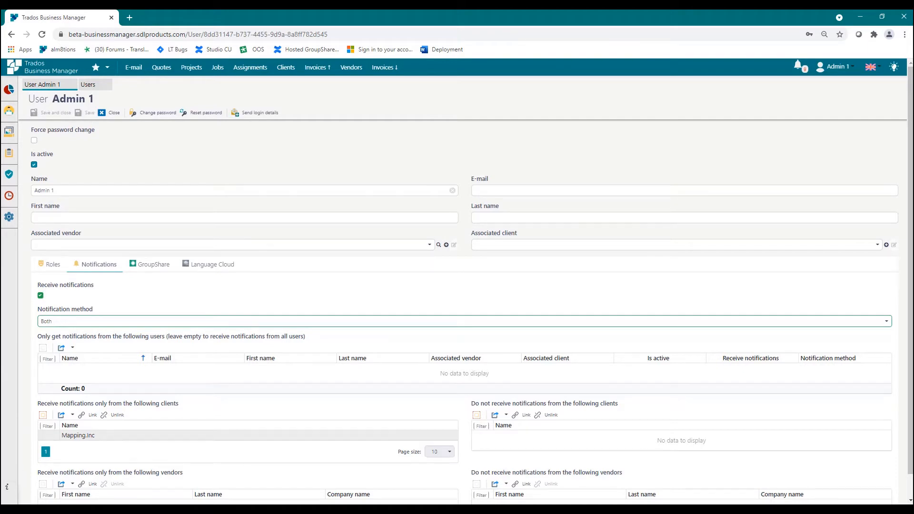
Step: In the customer's session, reopen client Mapping.Inc, fill in its VAT number in the settings, and save and close it
{"action": "key", "text": "alt+Tab"}
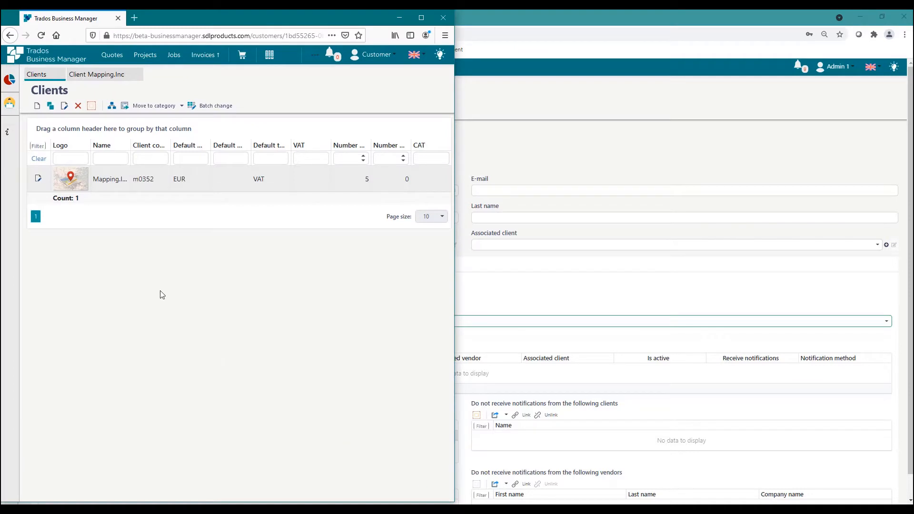
{"action": "left_click", "coordinate": [64, 106]}
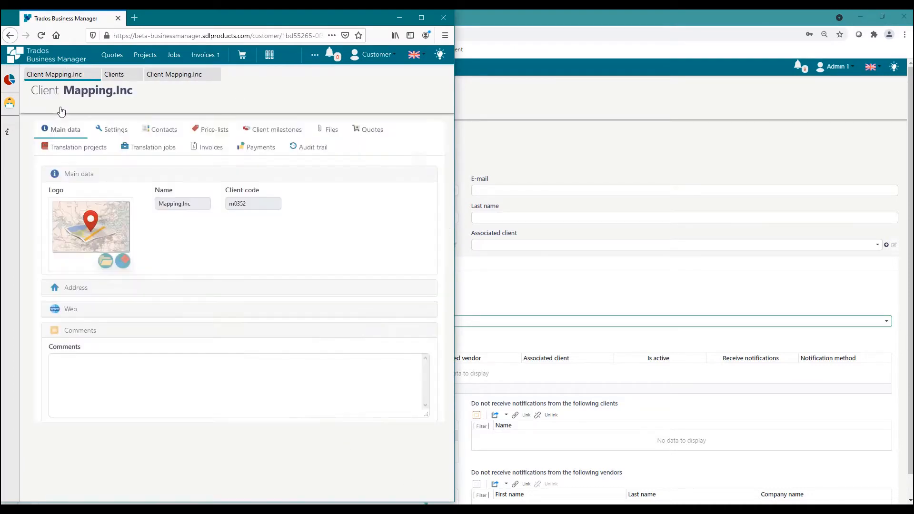
{"action": "left_click", "coordinate": [109, 131]}
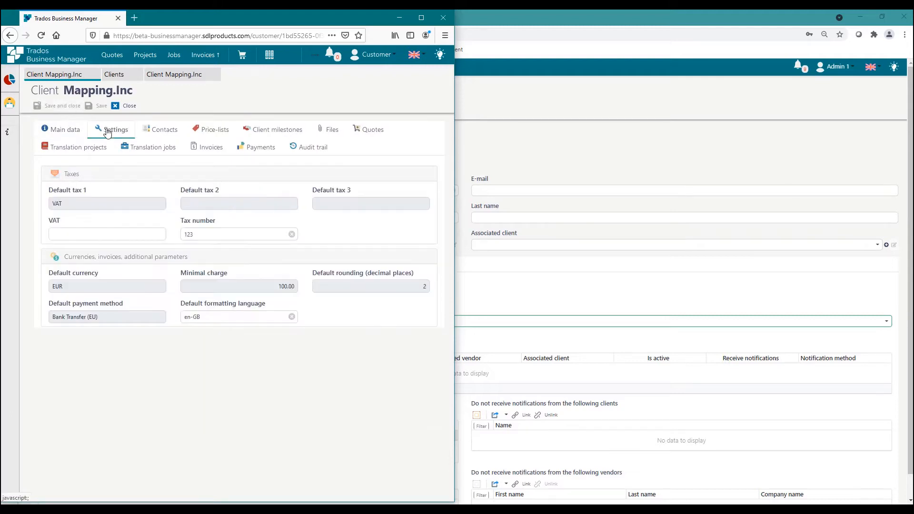
{"action": "left_click", "coordinate": [88, 232]}
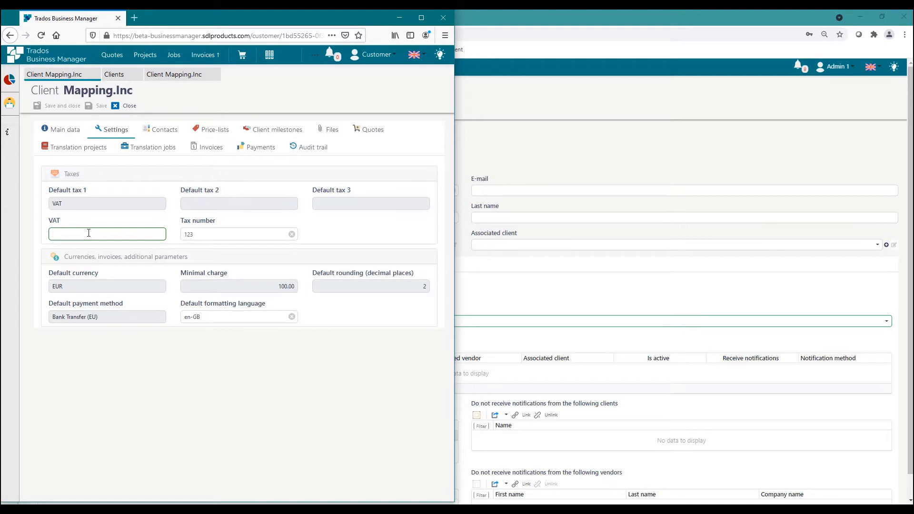
{"action": "type", "text": "AN123BC"}
{"action": "left_click", "coordinate": [75, 106]}
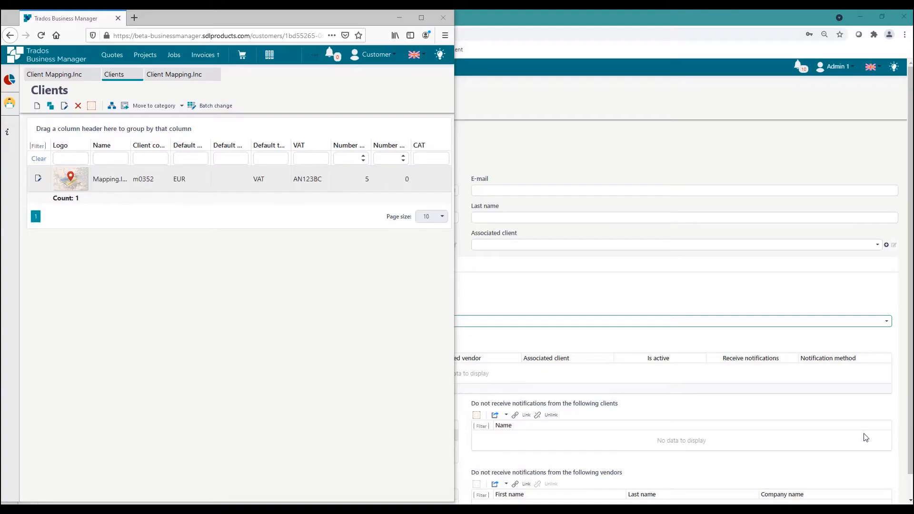
Step: For Admin 1, link Capital Languages to the clients from which notifications are exclusively received, and save the user
{"action": "left_click", "coordinate": [732, 309]}
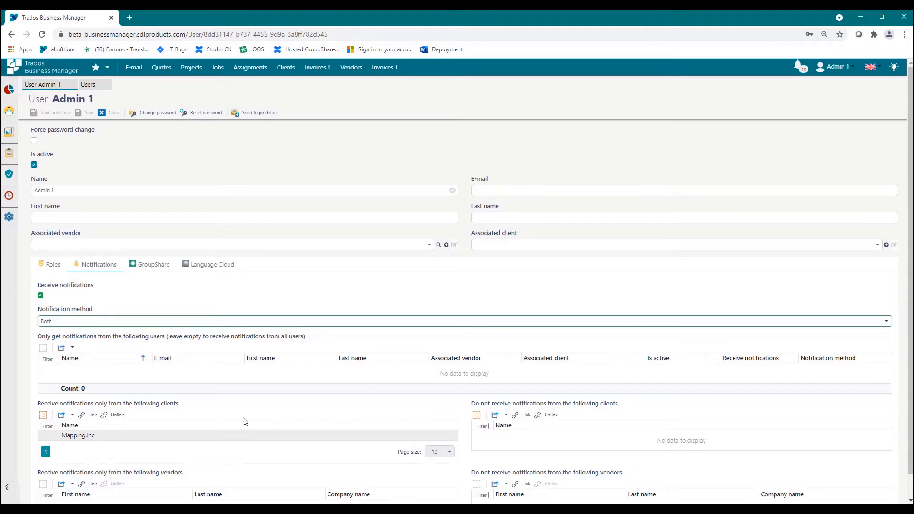
{"action": "left_click", "coordinate": [93, 415]}
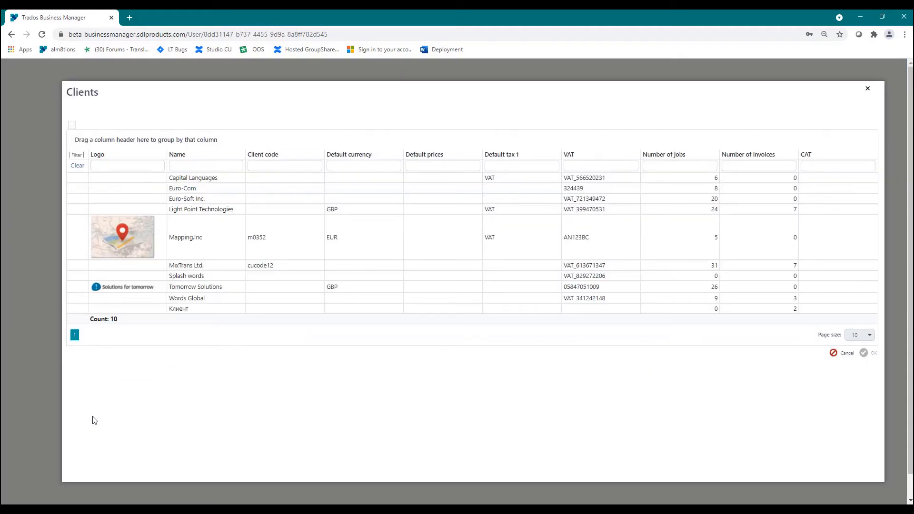
{"action": "left_click", "coordinate": [332, 180]}
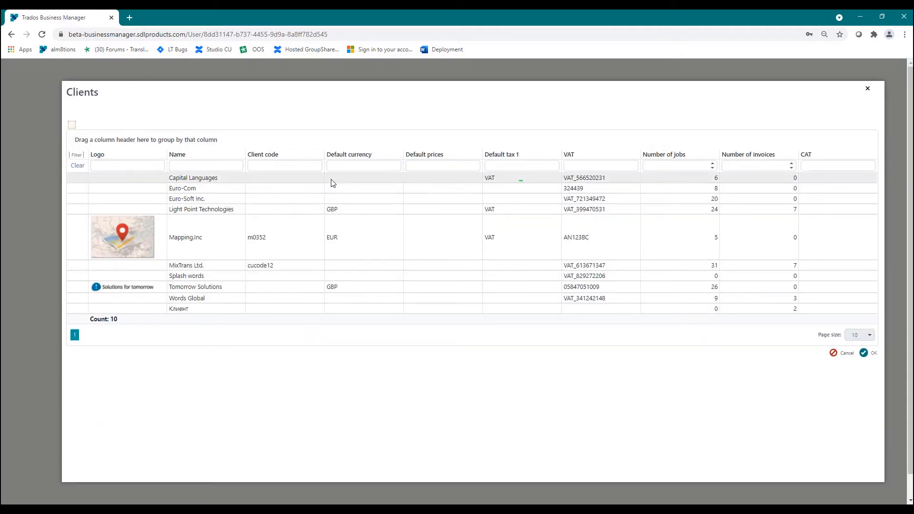
{"action": "left_click", "coordinate": [867, 353]}
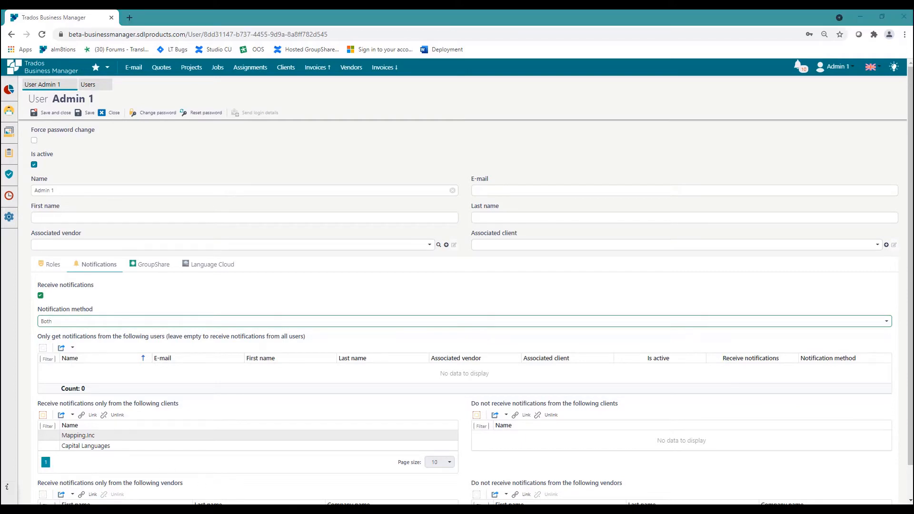
{"action": "left_click", "coordinate": [83, 114]}
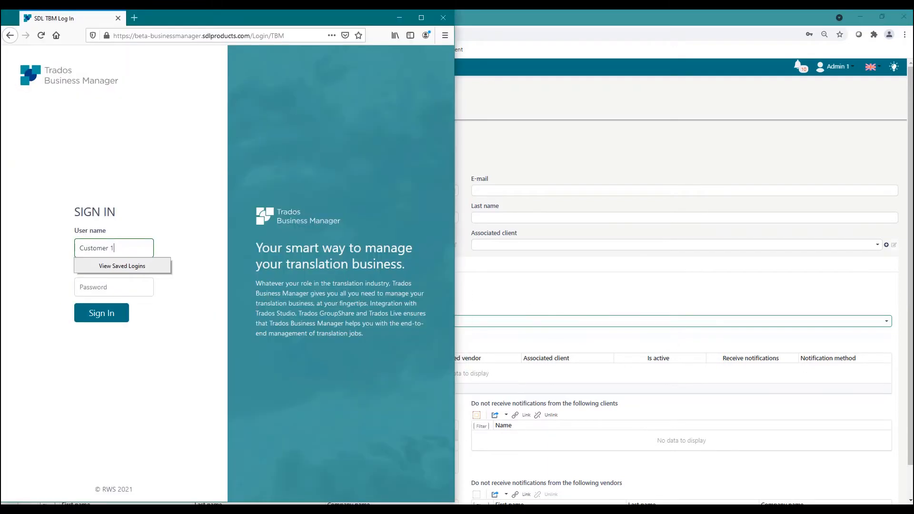
Step: Sign in as Customer 1 and start a new quote request with the job title "Important Notification"
{"action": "left_click", "coordinate": [111, 318]}
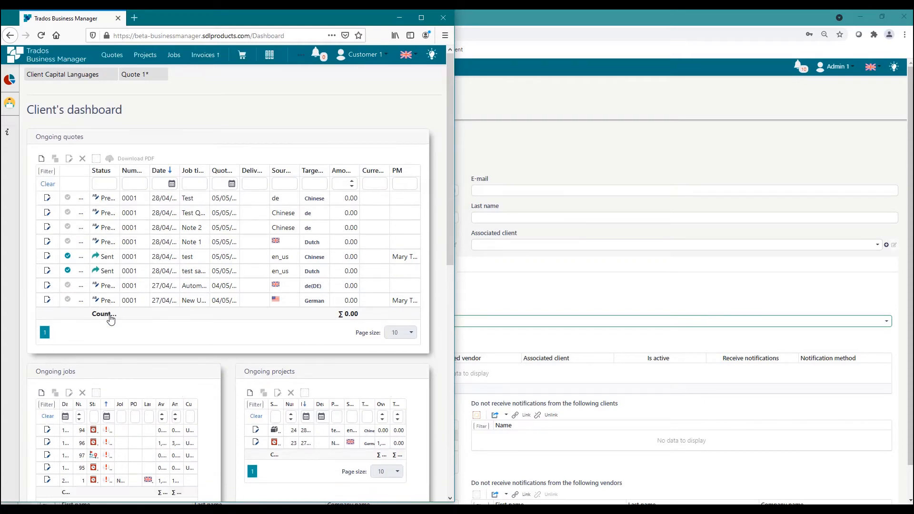
{"action": "left_click", "coordinate": [42, 159]}
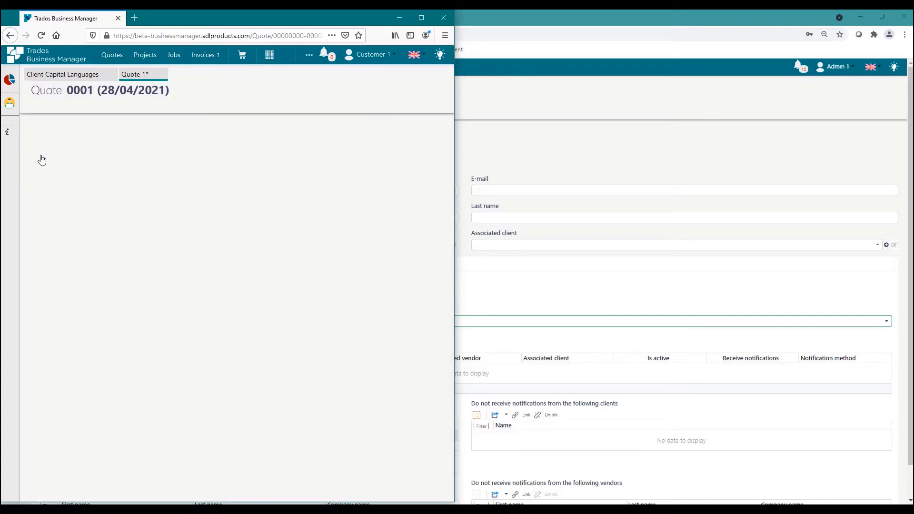
{"action": "left_click", "coordinate": [56, 157]}
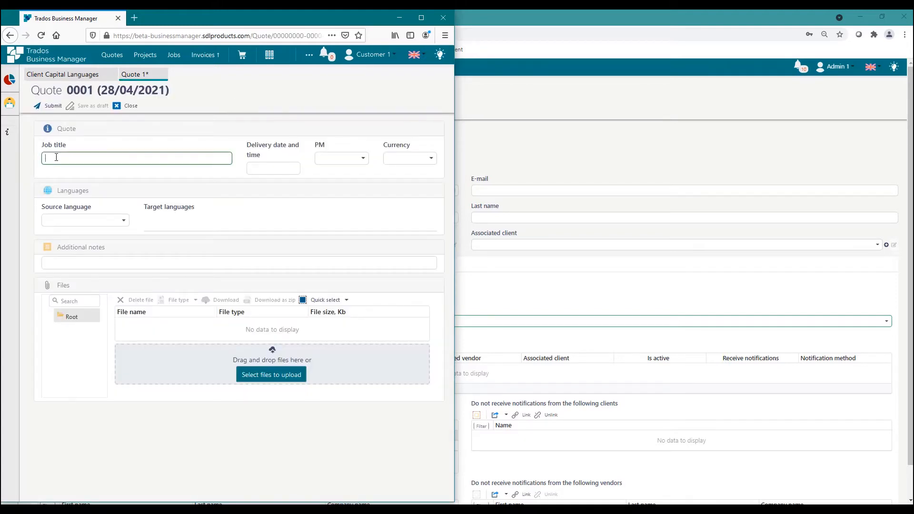
{"action": "type", "text": "Important Notification"}
Step: Set the quote request's source language to Chinese and target language to de, and attach Notification File.doc
{"action": "left_click", "coordinate": [124, 220]}
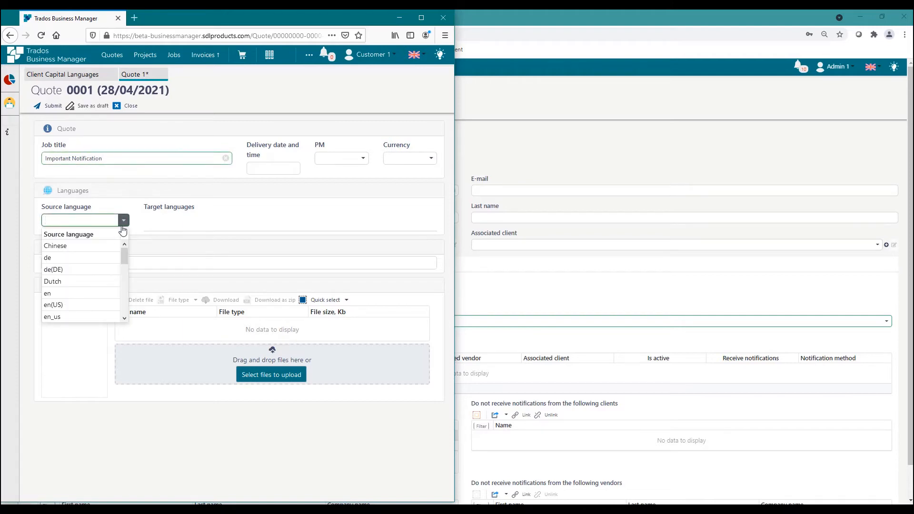
{"action": "left_click", "coordinate": [109, 246]}
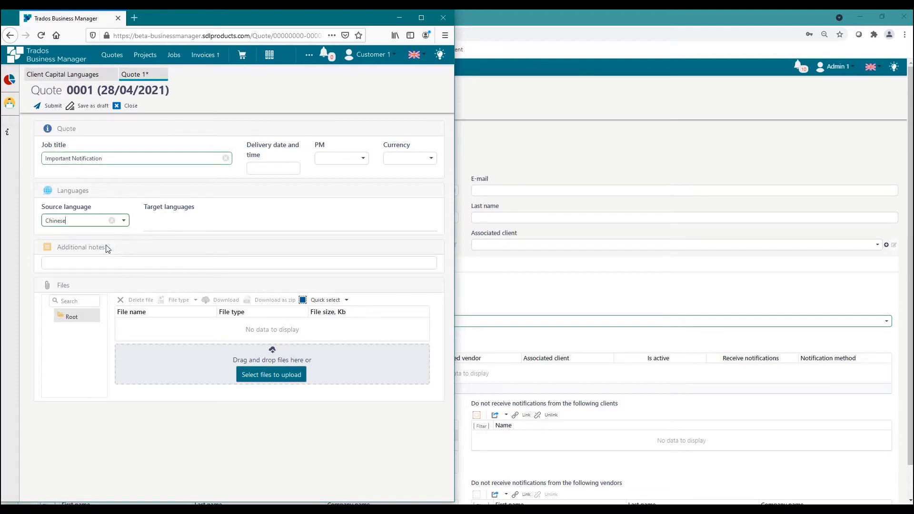
{"action": "left_click", "coordinate": [177, 218]}
{"action": "left_click", "coordinate": [171, 253]}
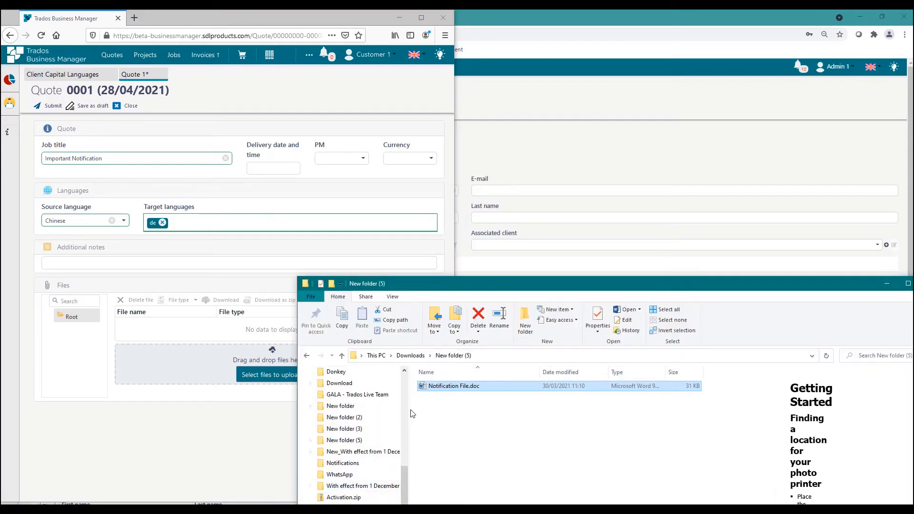
{"action": "left_click_drag", "start_coordinate": [425, 386], "coordinate": [215, 365]}
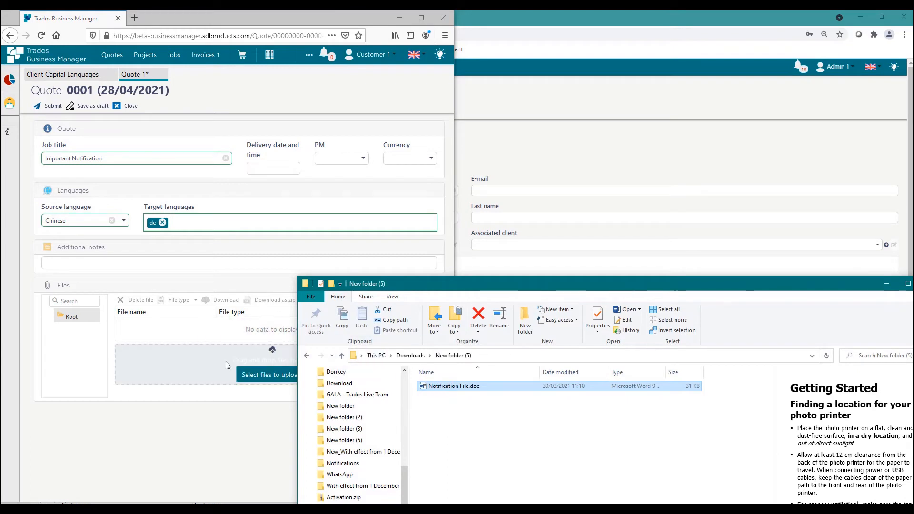
{"action": "left_click", "coordinate": [888, 285]}
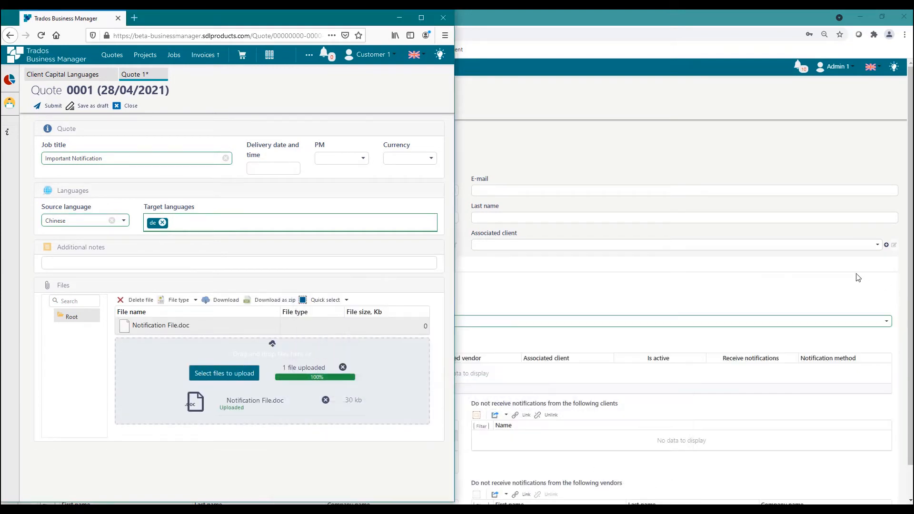
Step: Submit the quote request and open it from the notification in the administrator's session
{"action": "left_click", "coordinate": [44, 107]}
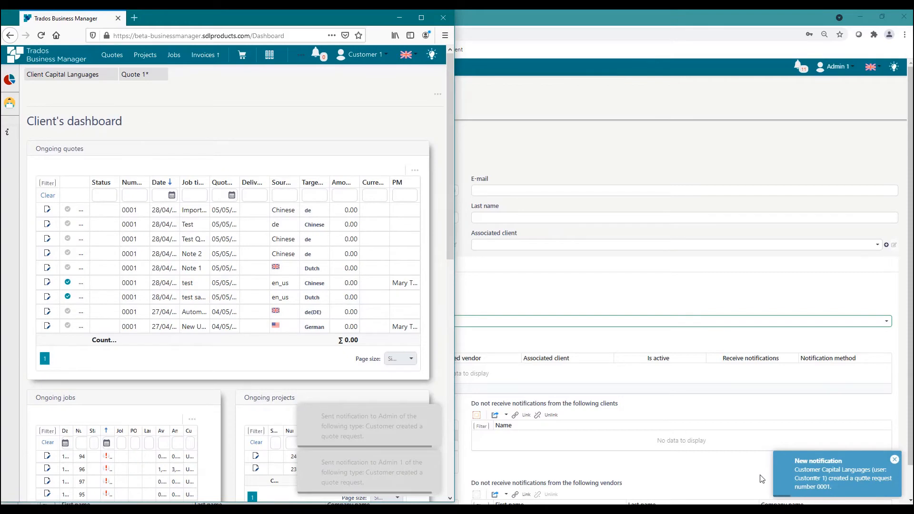
{"action": "left_click", "coordinate": [826, 481]}
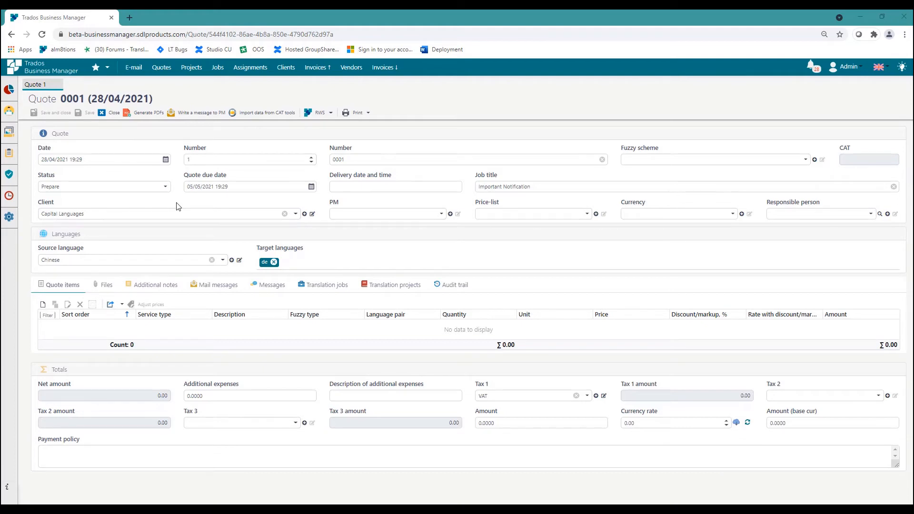
Step: In the customer's session, decline the sent en_us to Dutch quote with the explanation "too late for deadline needed", and return to the administrator's session
{"action": "left_click", "coordinate": [482, 510]}
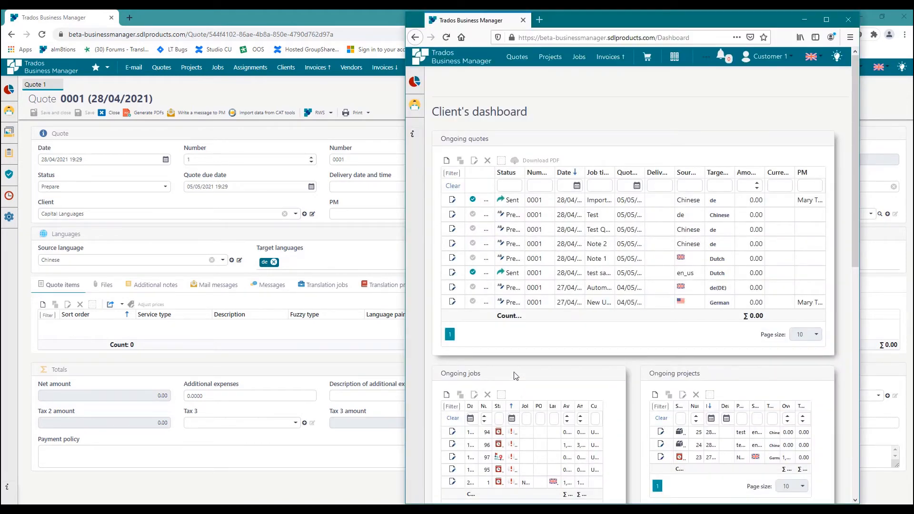
{"action": "left_click", "coordinate": [487, 275]}
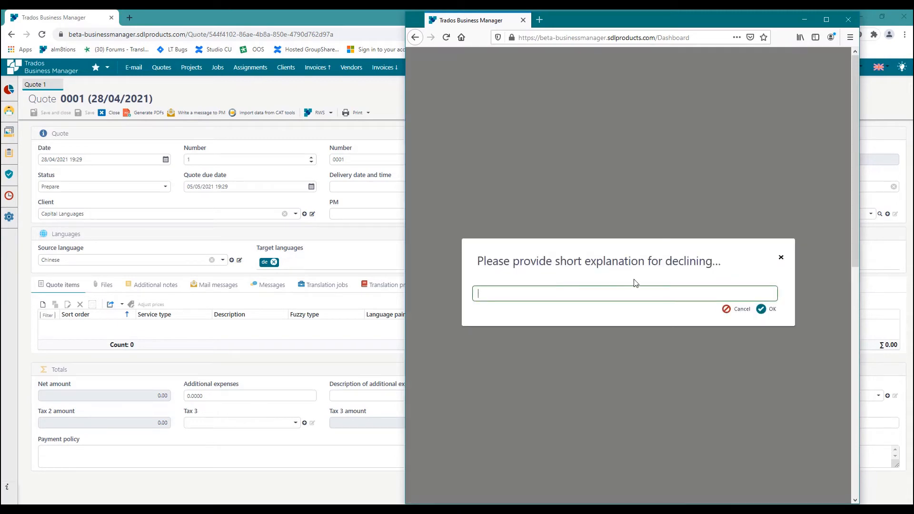
{"action": "type", "text": "too late for deadline needed"}
{"action": "left_click", "coordinate": [770, 314]}
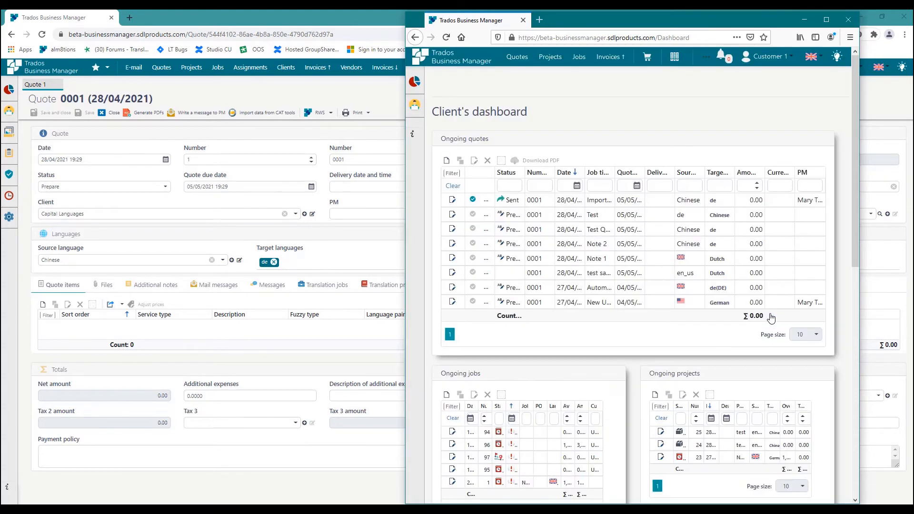
{"action": "left_click_drag", "start_coordinate": [767, 24], "coordinate": [601, 47]}
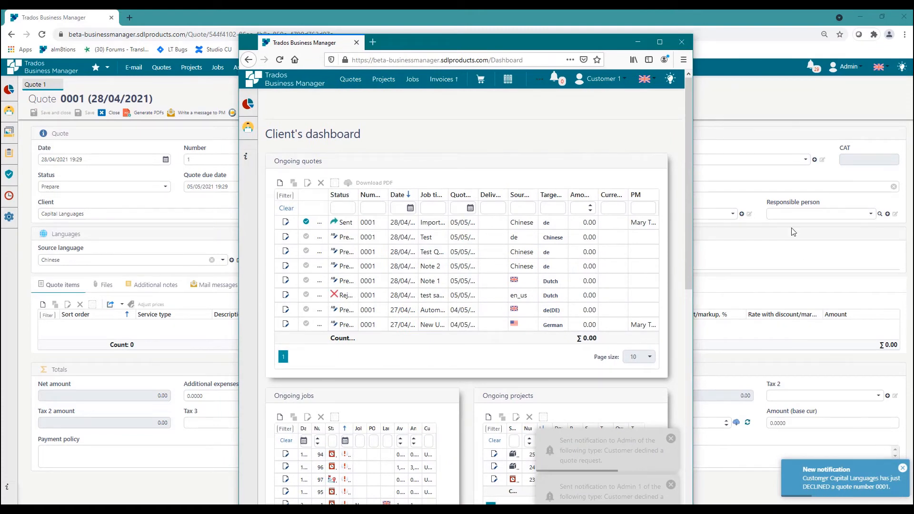
{"action": "left_click", "coordinate": [638, 41]}
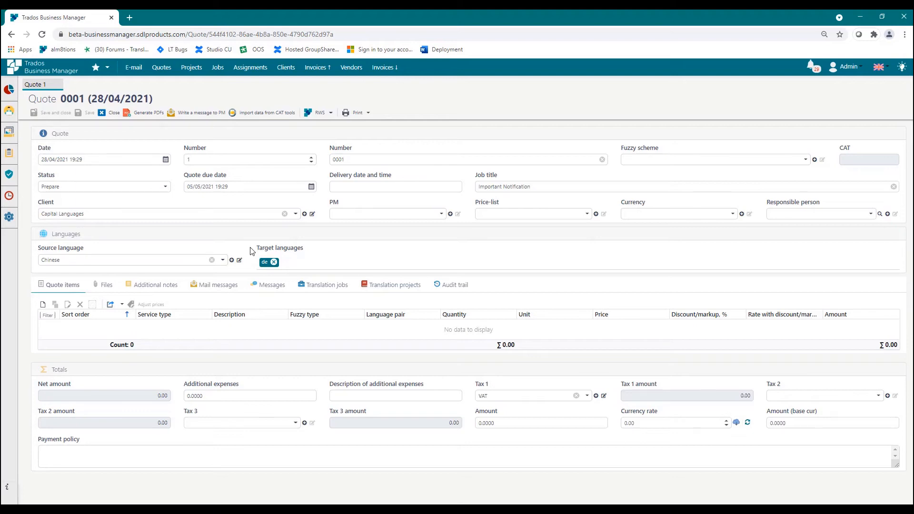
Step: Review the administrator's list of received notifications about client and vendor actions, and close it
{"action": "left_click", "coordinate": [809, 69]}
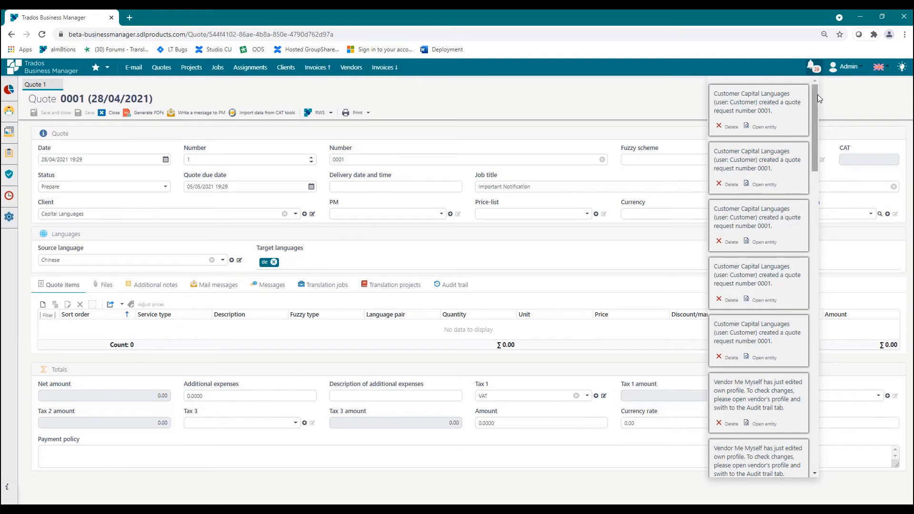
{"action": "left_click_drag", "start_coordinate": [815, 101], "coordinate": [820, 170]}
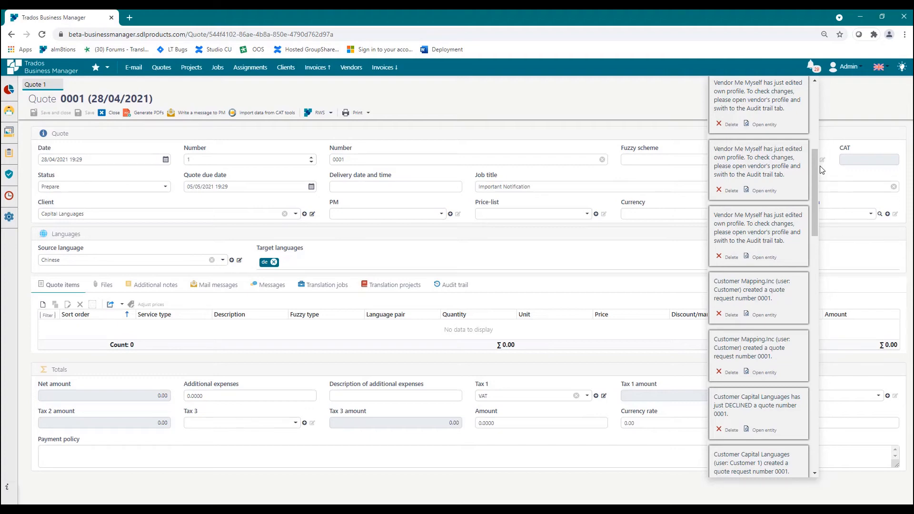
{"action": "scroll", "coordinate": [815, 189], "scroll_direction": "down", "scroll_amount": 2}
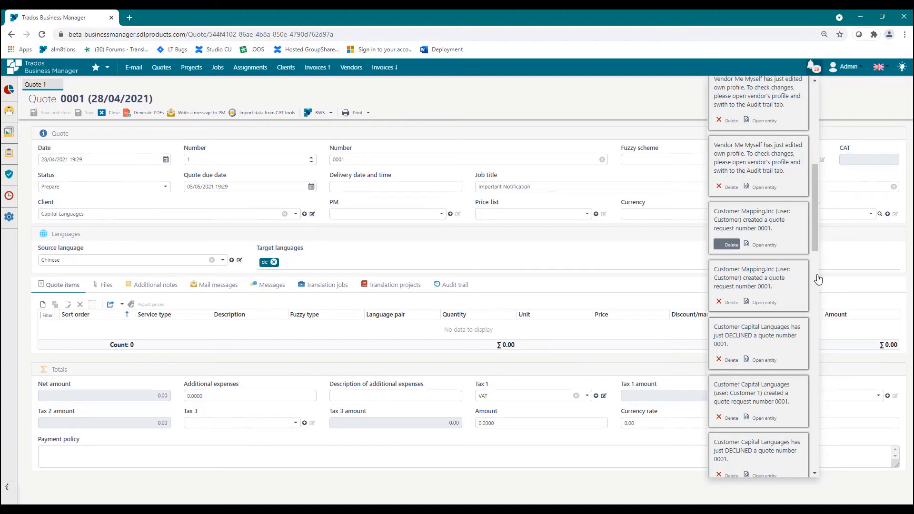
{"action": "left_click", "coordinate": [840, 268]}
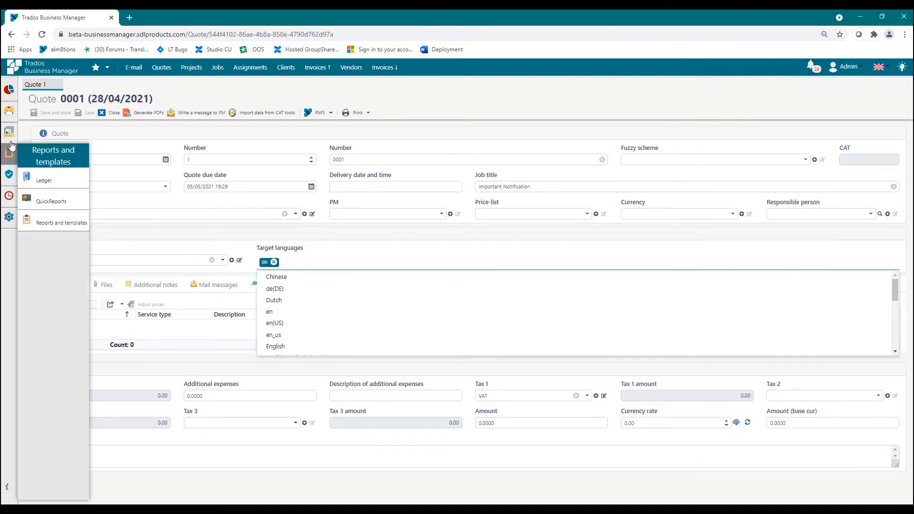
Step: Open the first Assignment confirmation message template and view the options for its default use
{"action": "mouse_move", "coordinate": [9, 138]}
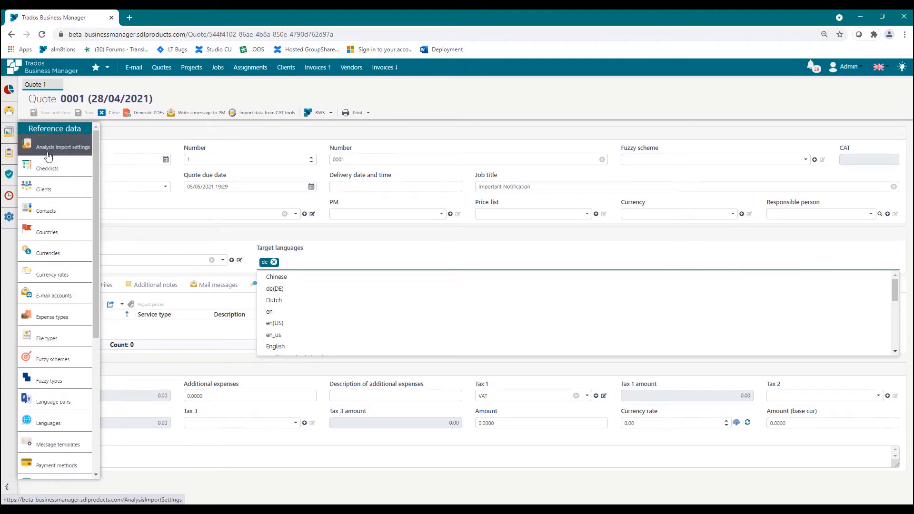
{"action": "left_click", "coordinate": [75, 449]}
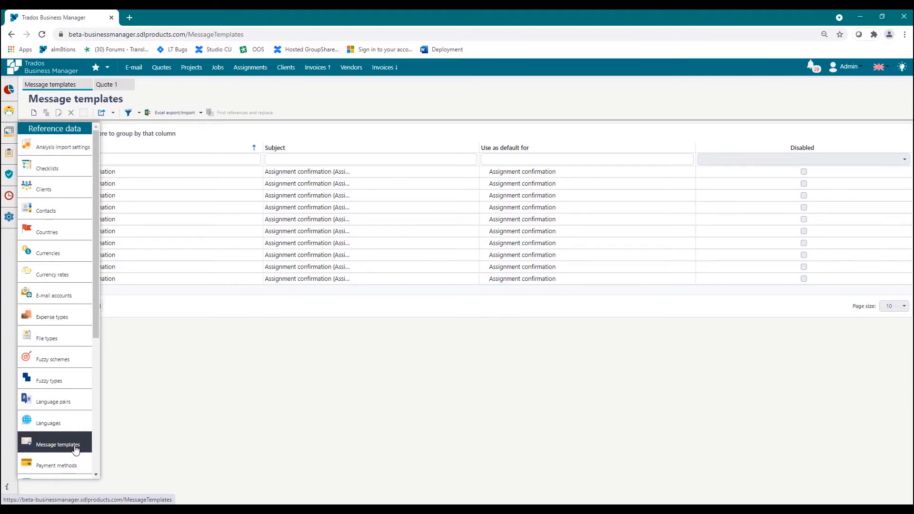
{"action": "left_click", "coordinate": [114, 172]}
{"action": "left_click", "coordinate": [55, 115]}
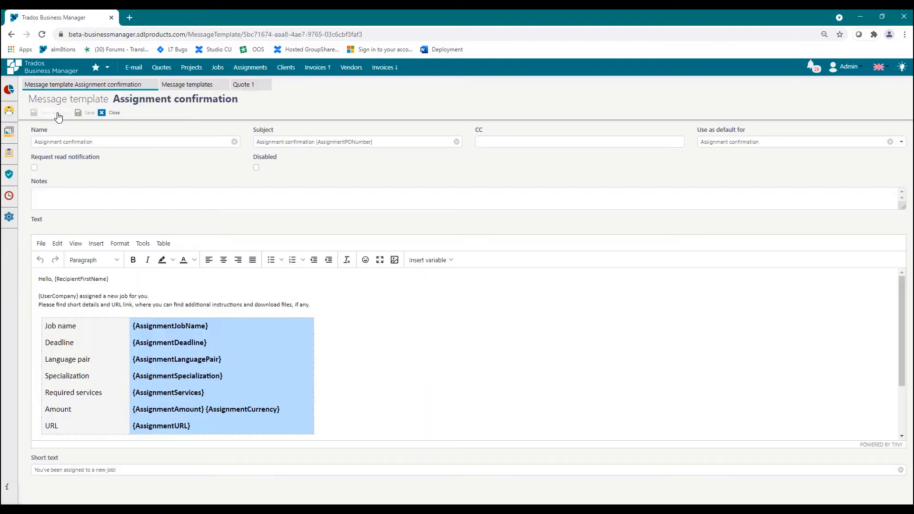
{"action": "left_click", "coordinate": [902, 143]}
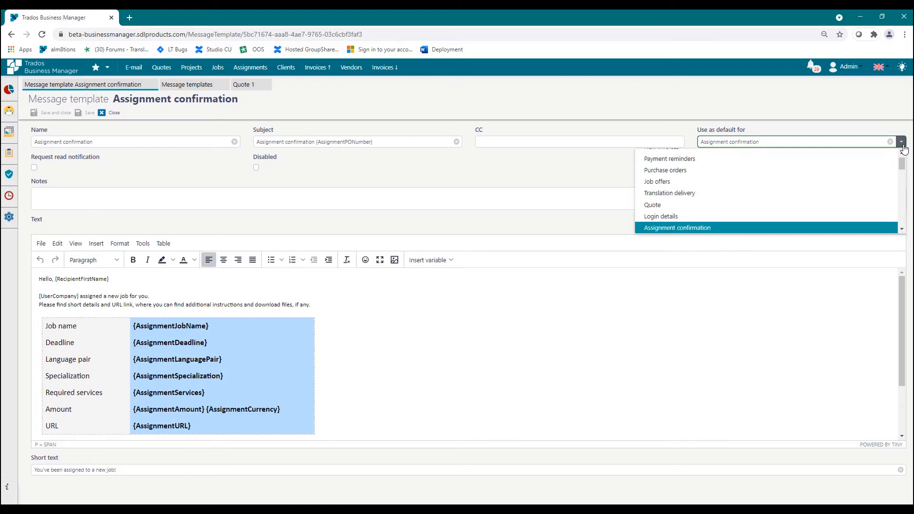
{"action": "left_click", "coordinate": [577, 169]}
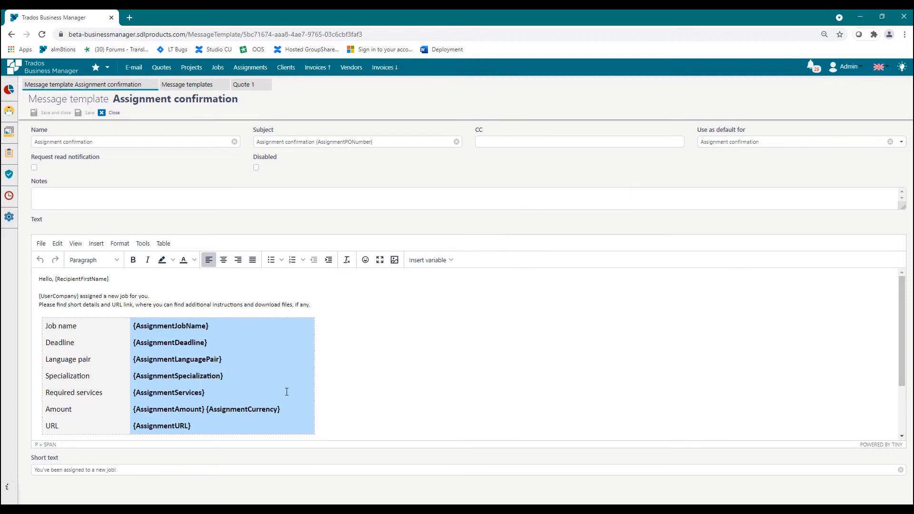
Step: Examine the template's short text for in-app notifications and the assignment variables in its message body
{"action": "left_click", "coordinate": [353, 385]}
{"action": "left_click_drag", "start_coordinate": [33, 473], "coordinate": [135, 473]}
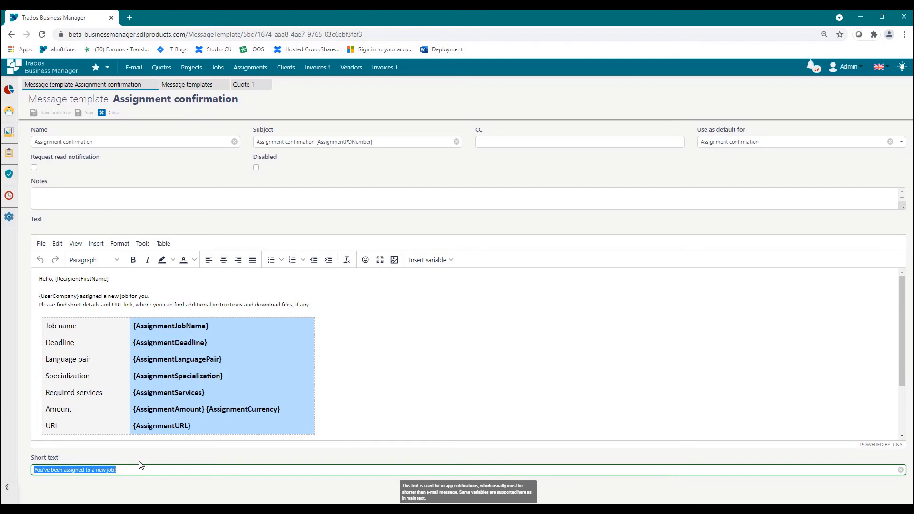
{"action": "left_click", "coordinate": [148, 455]}
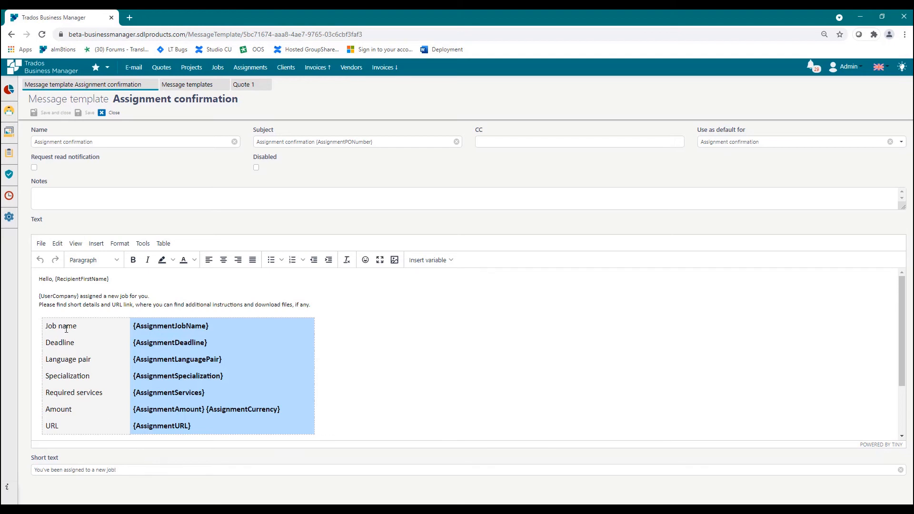
{"action": "left_click", "coordinate": [65, 343]}
{"action": "left_click_drag", "start_coordinate": [68, 360], "coordinate": [59, 427]}
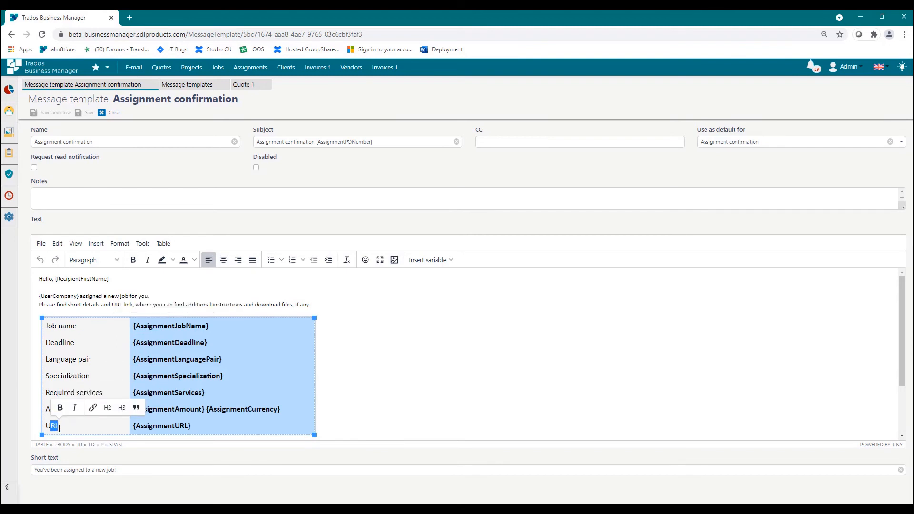
{"action": "left_click", "coordinate": [205, 343]}
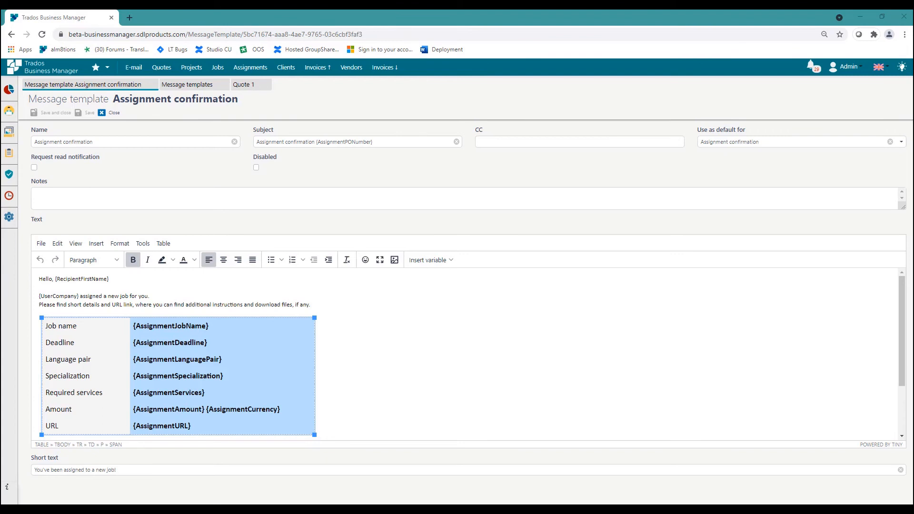
Step: Filter the translation assignments by number ASGN_2021 and open the first in-work assignment for job 042 - Mapping Germany
{"action": "left_click", "coordinate": [251, 68]}
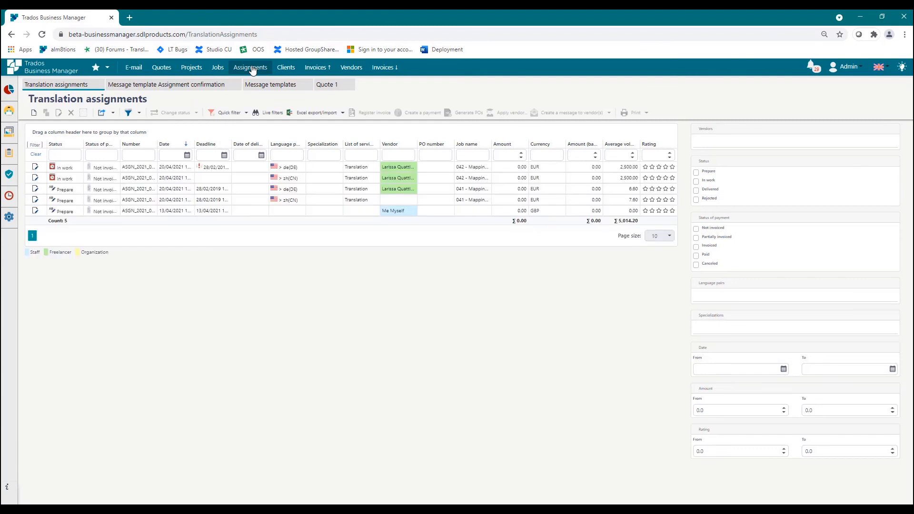
{"action": "left_click", "coordinate": [138, 155]}
{"action": "type", "text": "ASGN_2021"}
{"action": "left_click", "coordinate": [36, 167]}
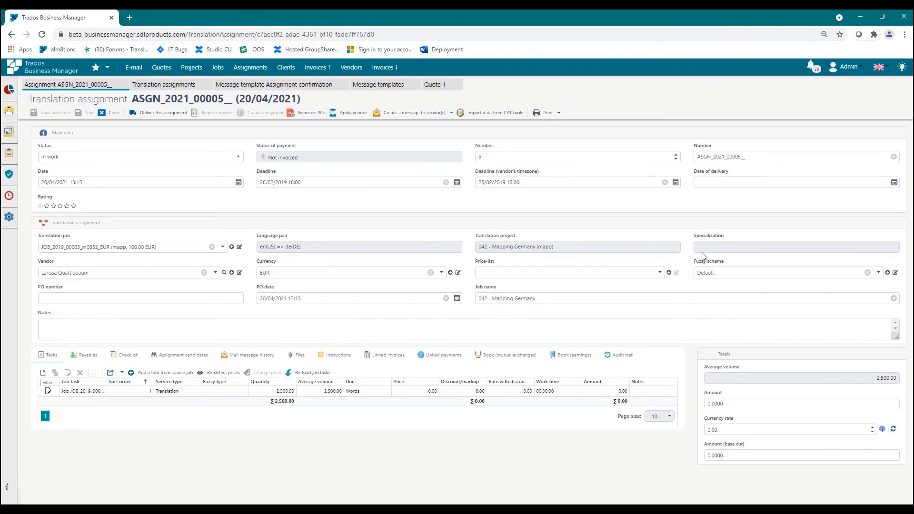
Step: Create an assignment confirmation message to the assignment's vendor with Notification File.doc attached
{"action": "left_click", "coordinate": [450, 113]}
{"action": "left_click", "coordinate": [448, 128]}
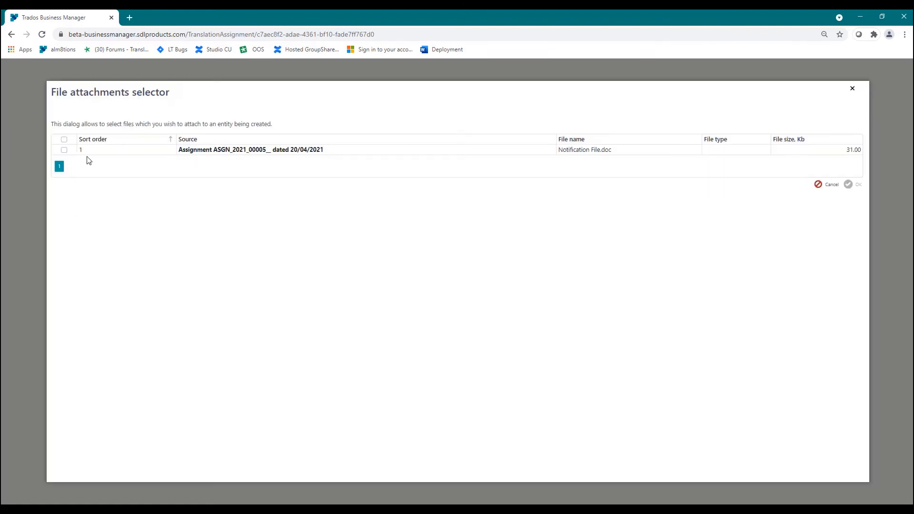
{"action": "left_click", "coordinate": [64, 150]}
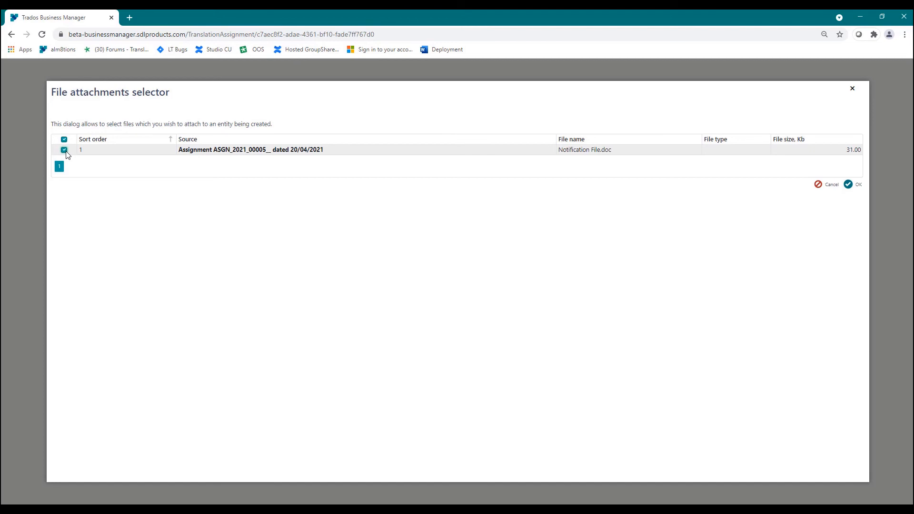
{"action": "left_click", "coordinate": [857, 186]}
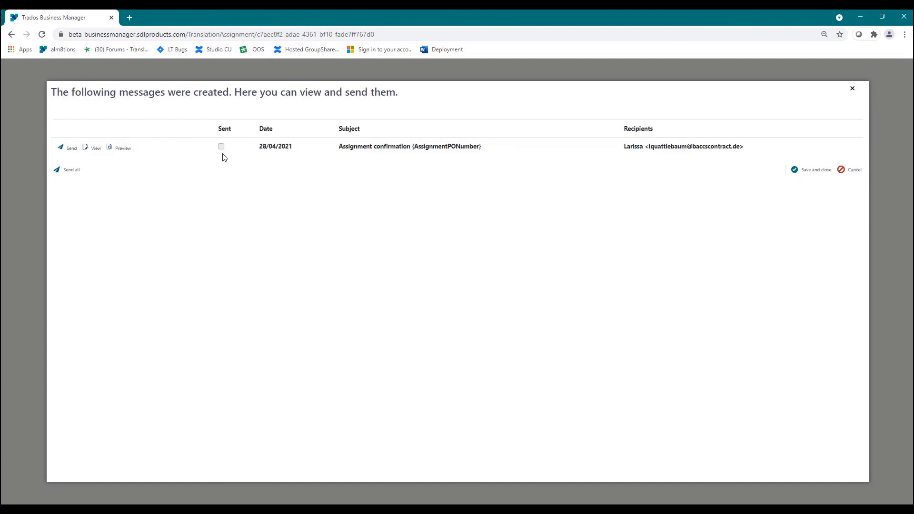
Step: Preview the vendor message, check how the job name and recipient's first name are filled in, and discard the message
{"action": "left_click", "coordinate": [123, 148]}
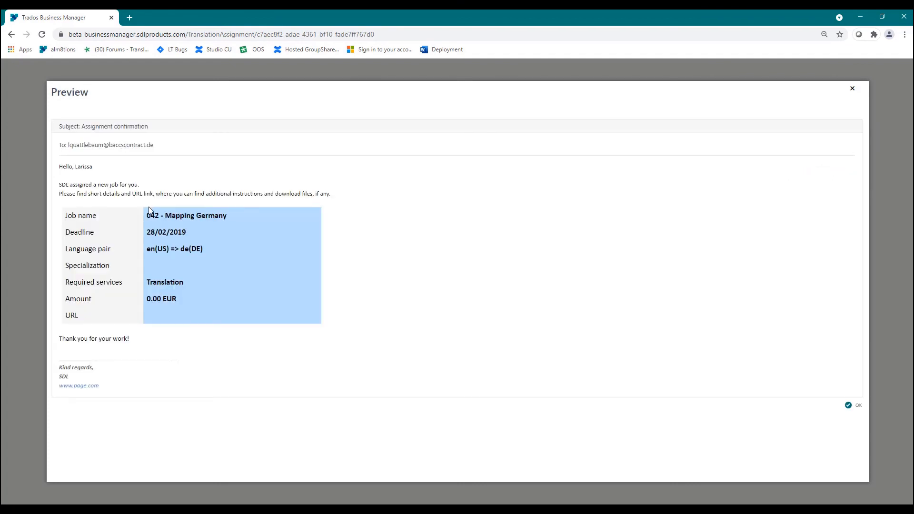
{"action": "left_click_drag", "start_coordinate": [151, 215], "coordinate": [245, 220]}
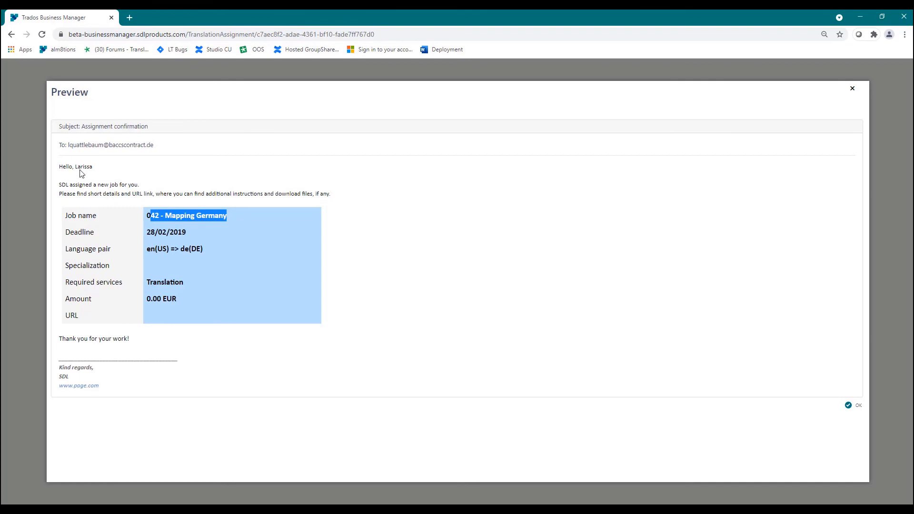
{"action": "left_click_drag", "start_coordinate": [74, 166], "coordinate": [96, 170]}
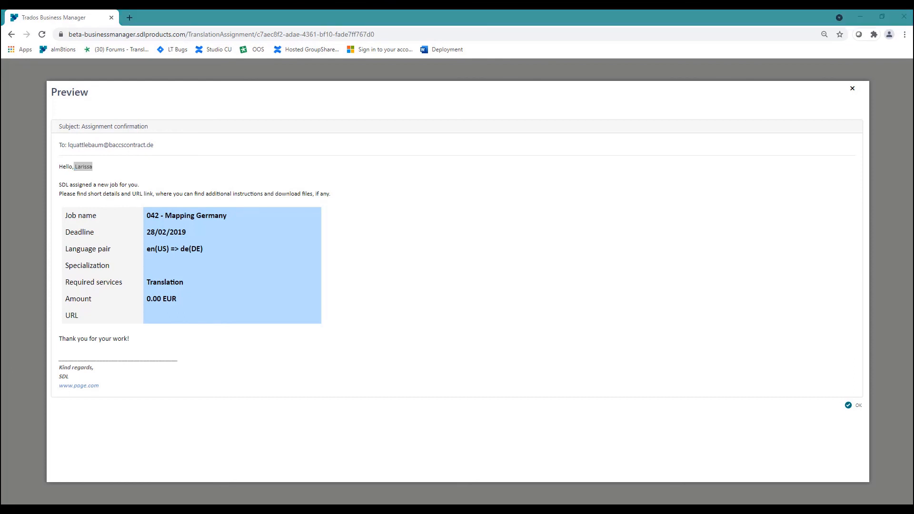
{"action": "left_click", "coordinate": [851, 407]}
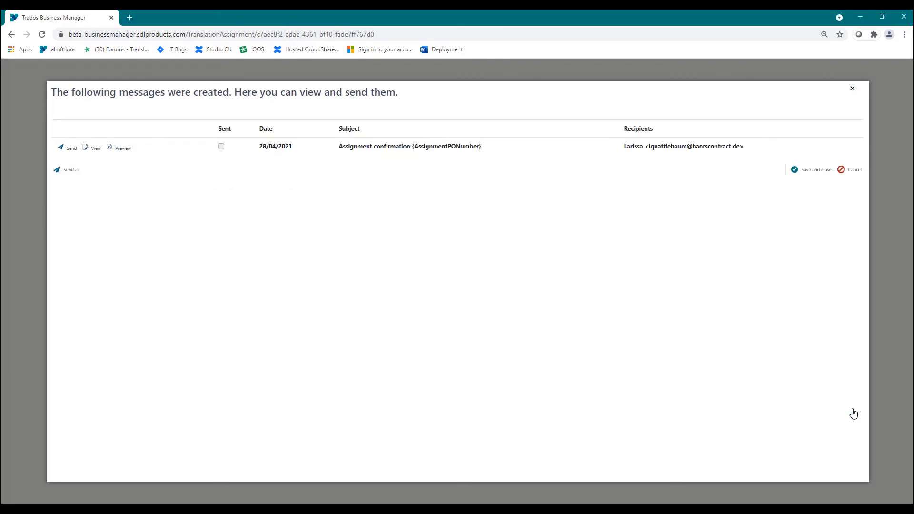
{"action": "left_click", "coordinate": [853, 170]}
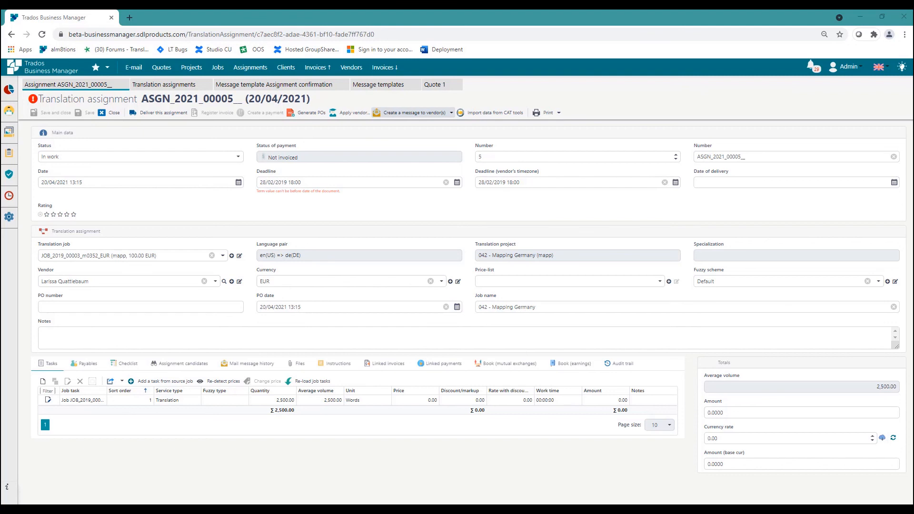
Step: Open the list of e-mail accounts in the reference data
{"action": "left_click", "coordinate": [8, 136]}
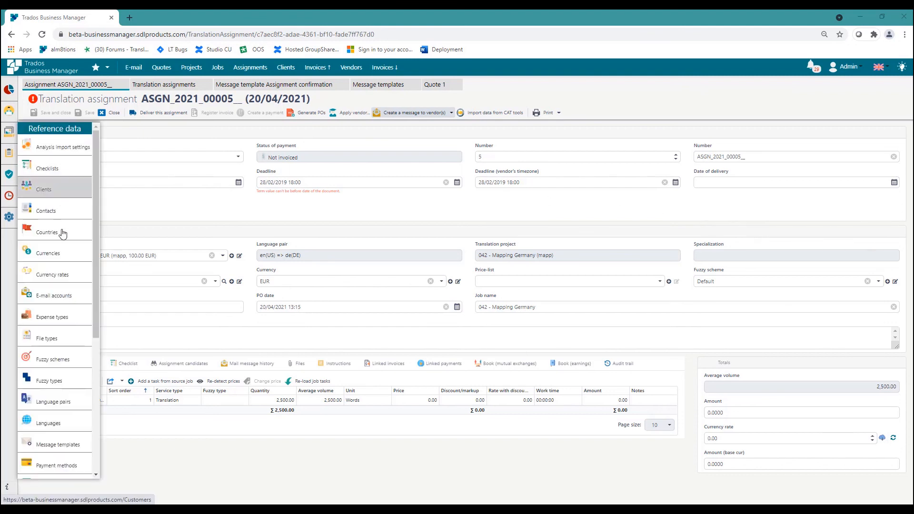
{"action": "left_click", "coordinate": [57, 297]}
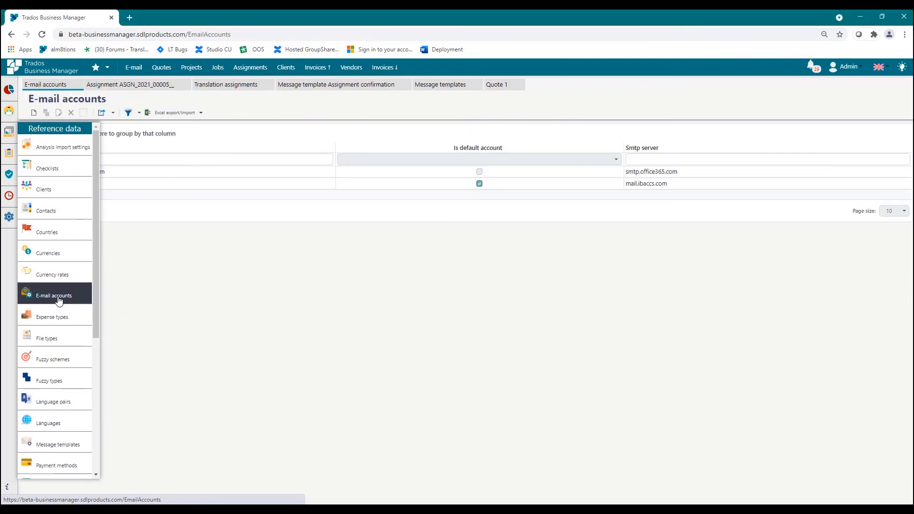